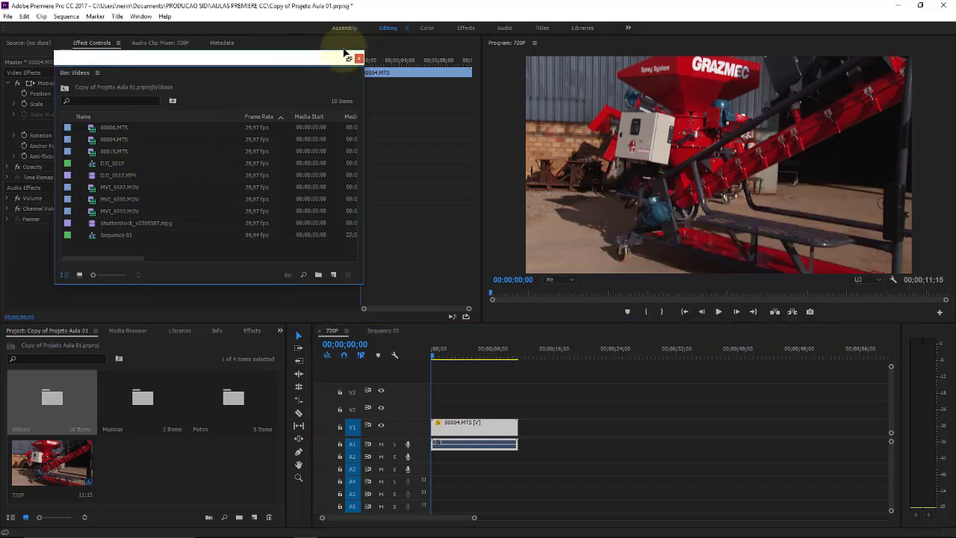
Close the floating Videos bin, glance at Sequence 03, and return to the 720P timeline.
{"action": "left_click", "coordinate": [358, 58]}
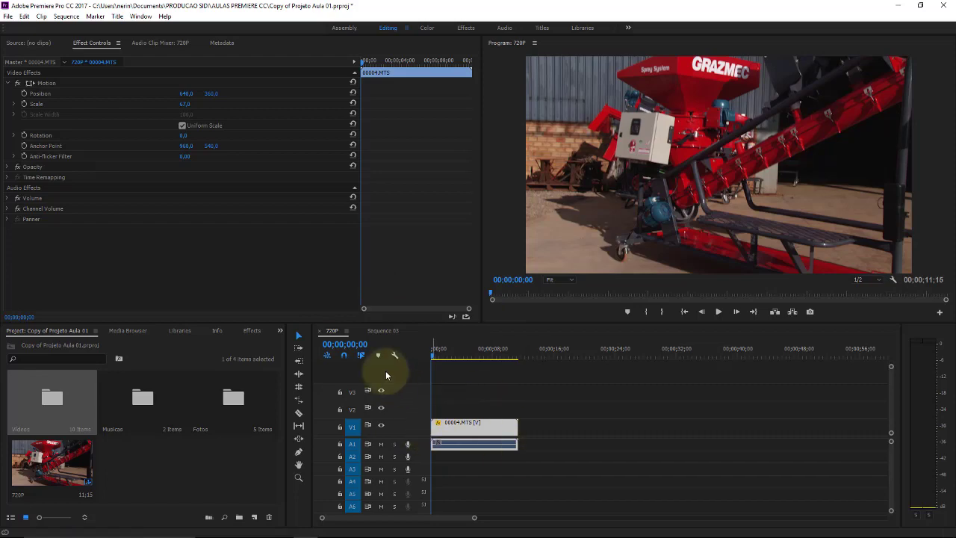
{"action": "left_click", "coordinate": [372, 330]}
{"action": "left_click", "coordinate": [332, 331]}
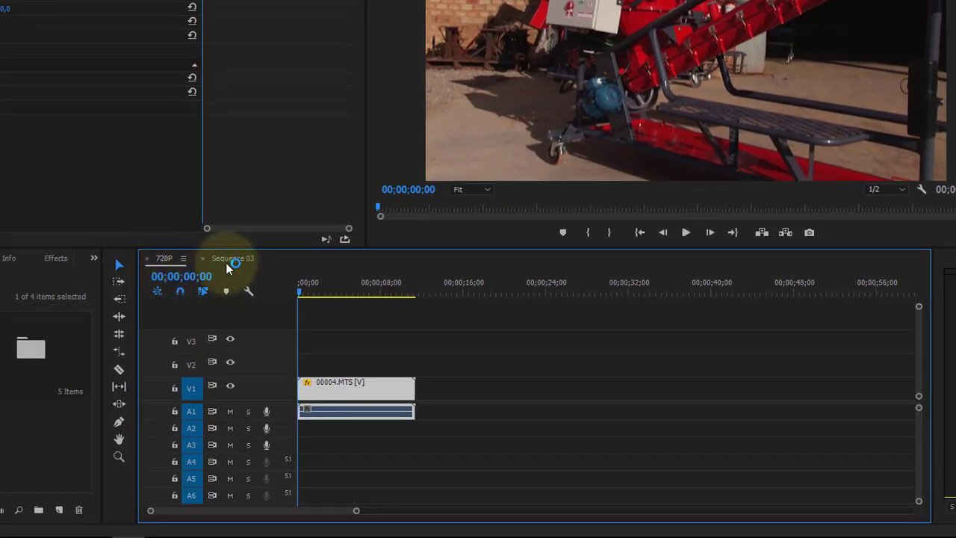
{"action": "left_click", "coordinate": [239, 262]}
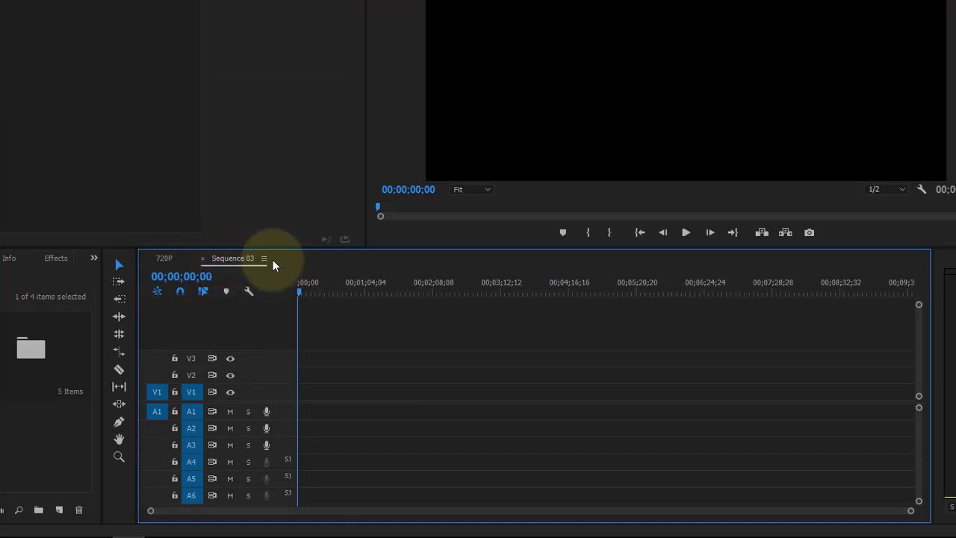
{"action": "left_click", "coordinate": [163, 258]}
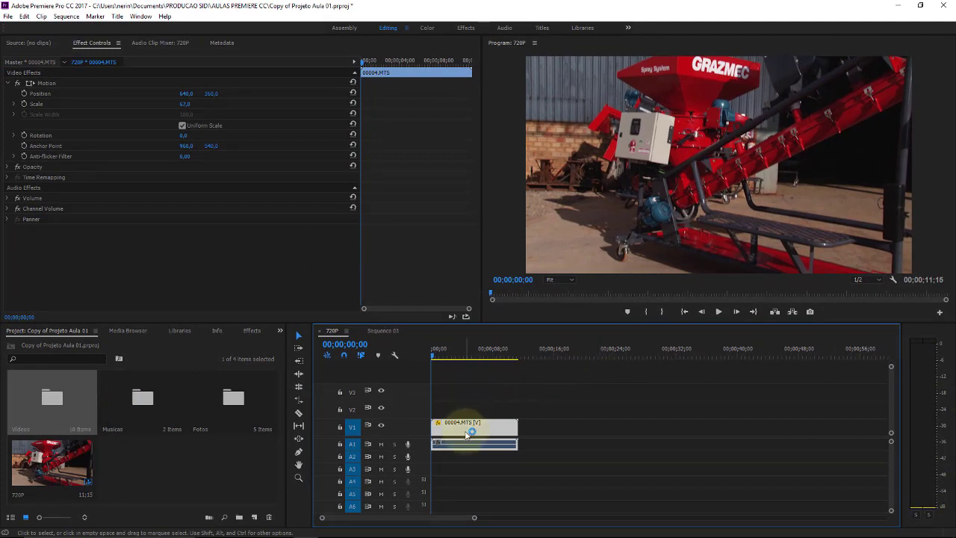
Replace 00004.MTS with MVI_6587.MOV at the sequence start, keeping existing sequence settings.
{"action": "key", "text": "Delete"}
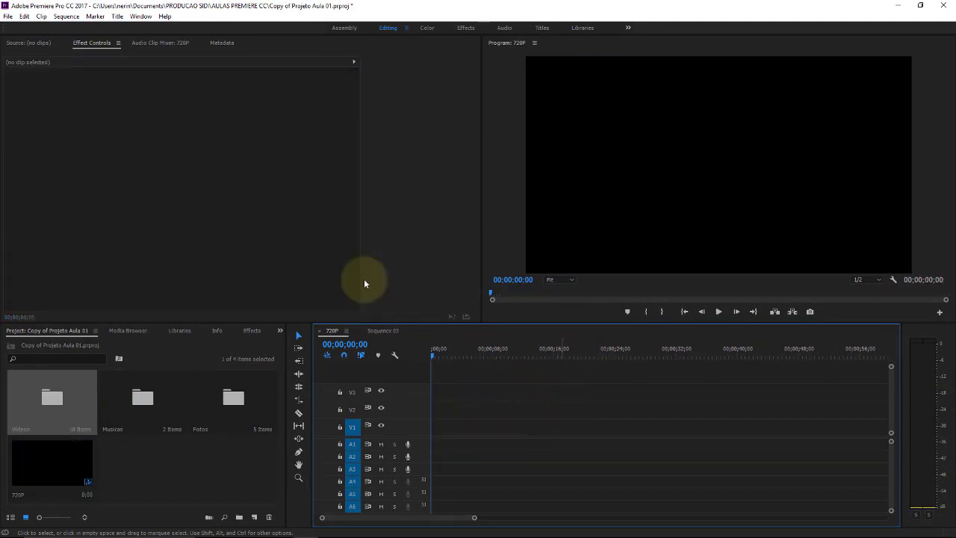
{"action": "double_click", "coordinate": [39, 400]}
{"action": "left_click", "coordinate": [98, 191]}
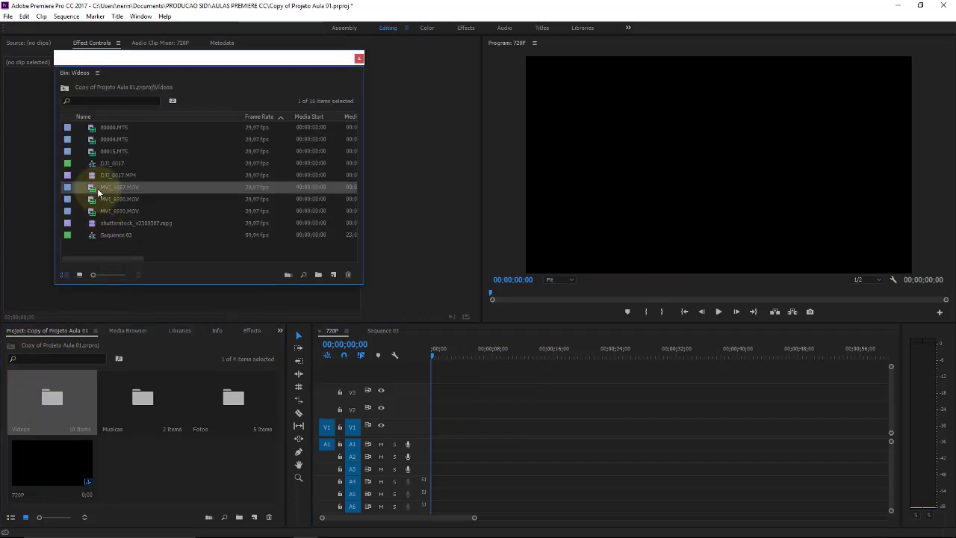
{"action": "mouse_move", "coordinate": [98, 191]}
{"action": "left_mouse_down"}
{"action": "mouse_move", "coordinate": [419, 456]}
{"action": "mouse_move", "coordinate": [411, 439]}
{"action": "left_mouse_up"}
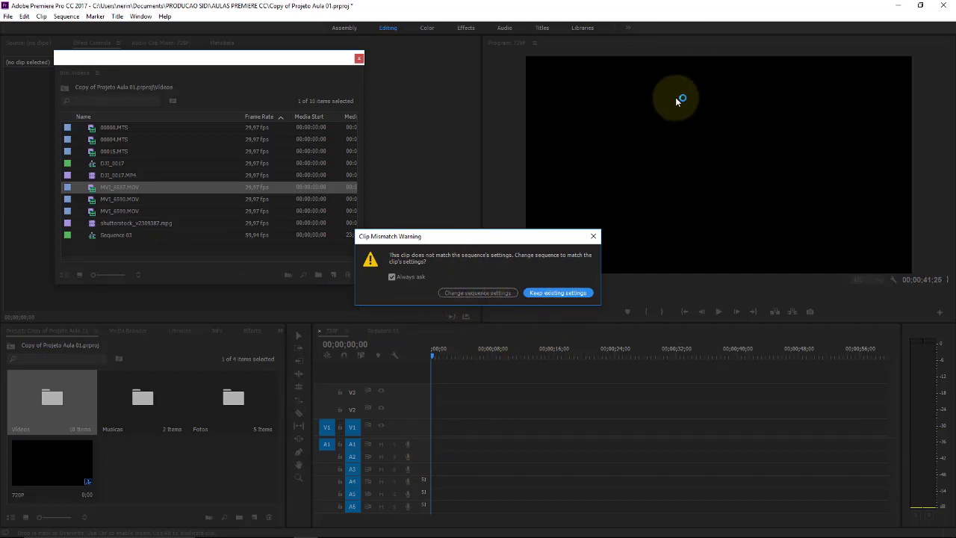
{"action": "left_click", "coordinate": [571, 293]}
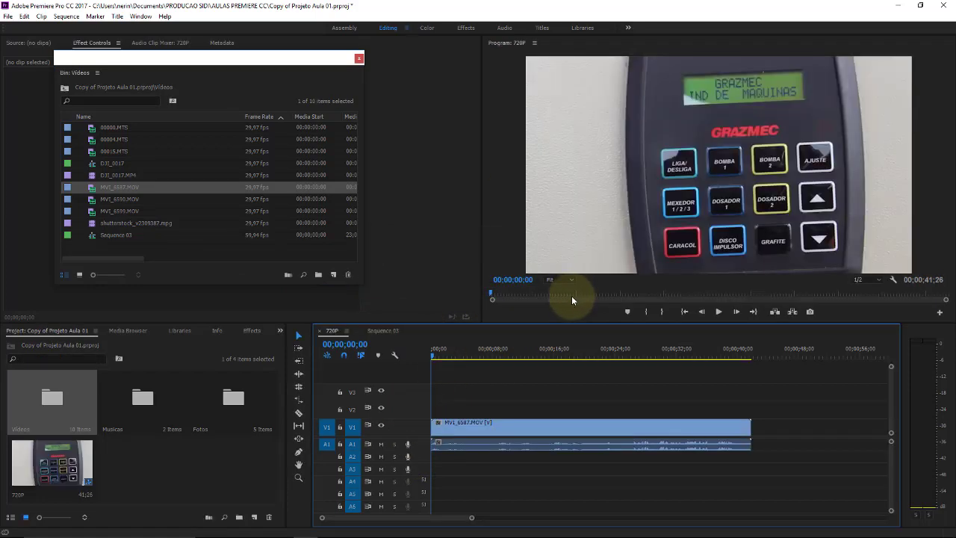
Add a Musicas track on A3 and a Fotos landscape photo on V2 near two seconds.
{"action": "double_click", "coordinate": [150, 388]}
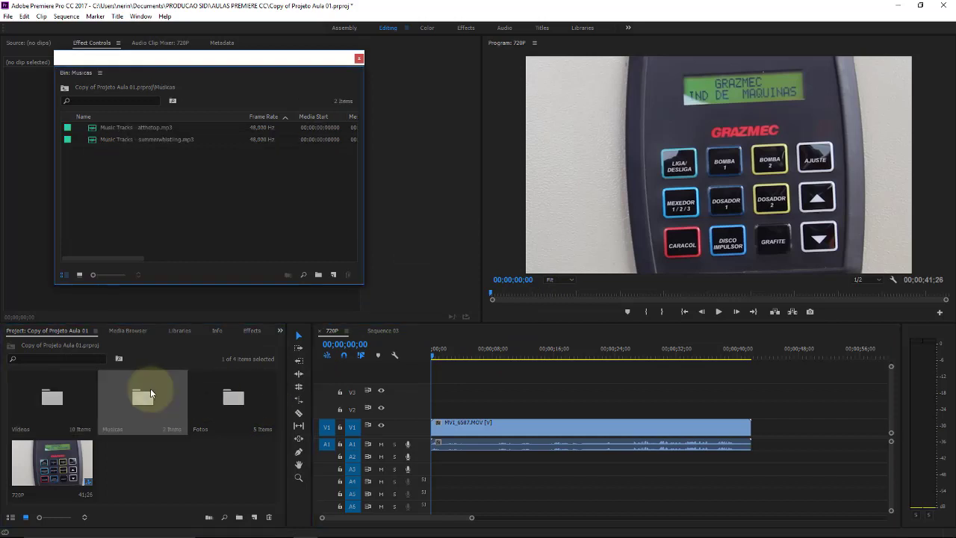
{"action": "mouse_move", "coordinate": [133, 140]}
{"action": "left_mouse_down"}
{"action": "mouse_move", "coordinate": [458, 454]}
{"action": "mouse_move", "coordinate": [457, 469]}
{"action": "left_mouse_up"}
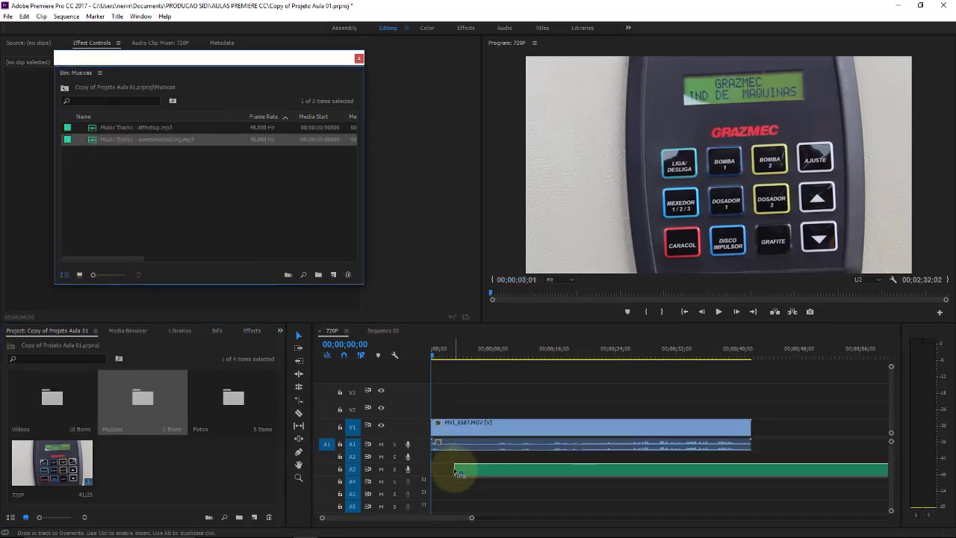
{"action": "double_click", "coordinate": [232, 399]}
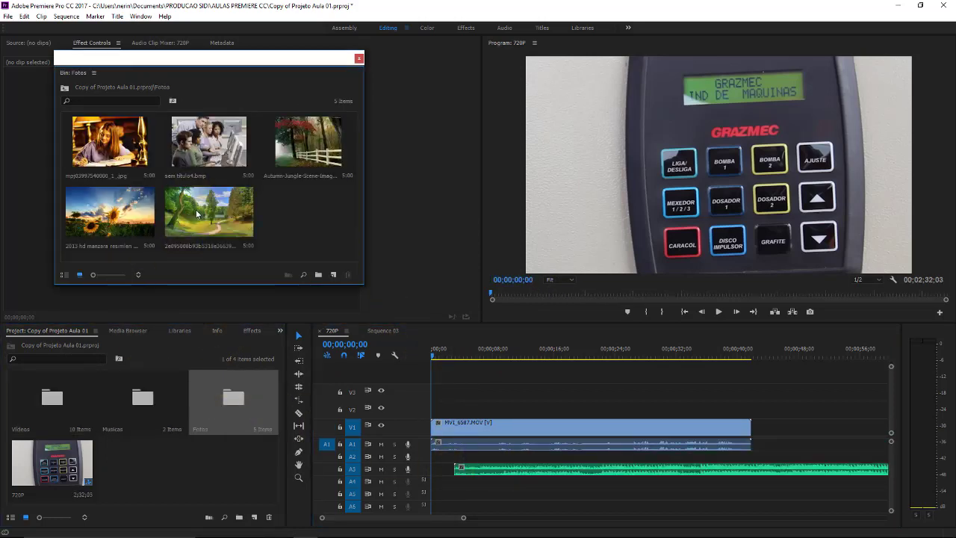
{"action": "left_click_drag", "start_coordinate": [209, 212], "coordinate": [472, 415]}
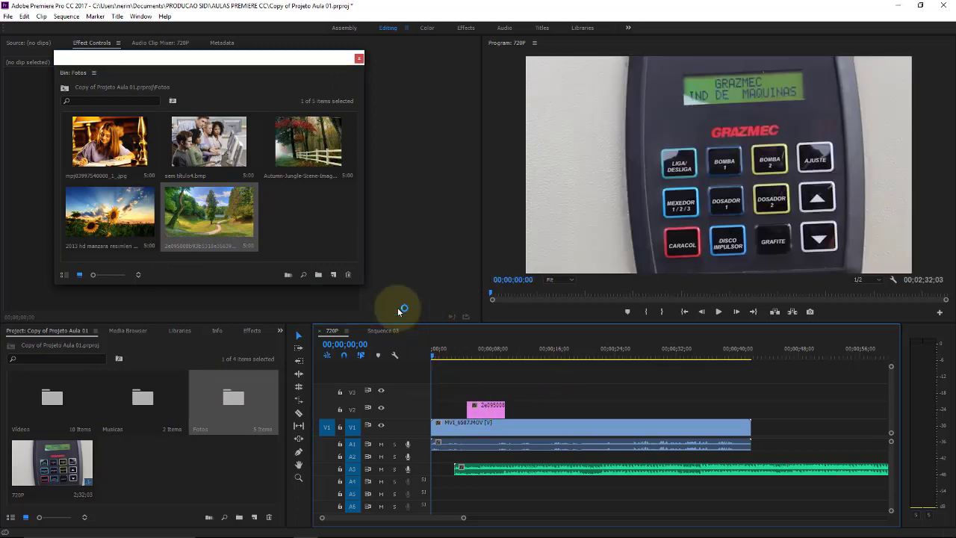
Select every clip in the 720P sequence and delete them all.
{"action": "left_click", "coordinate": [574, 488]}
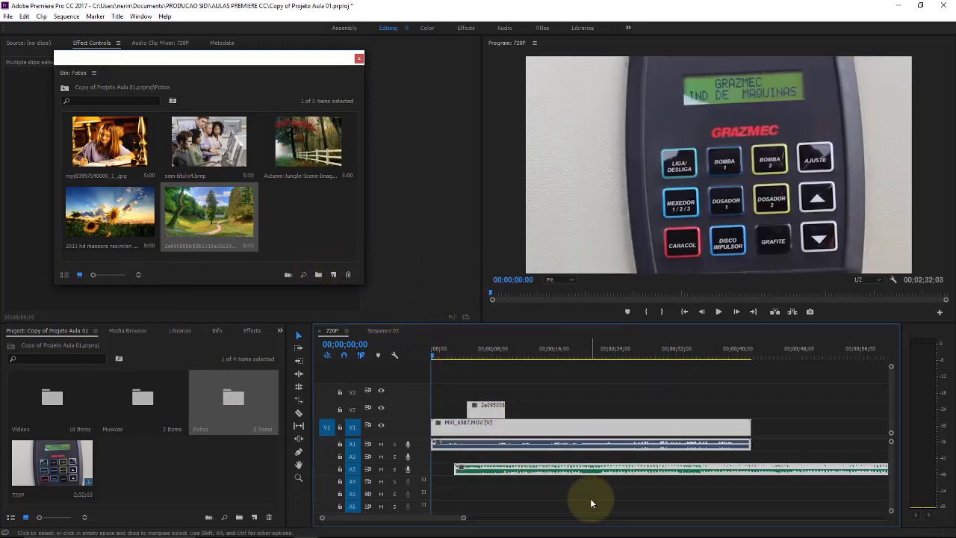
{"action": "key", "text": "ctrl+a"}
{"action": "key", "text": "Delete"}
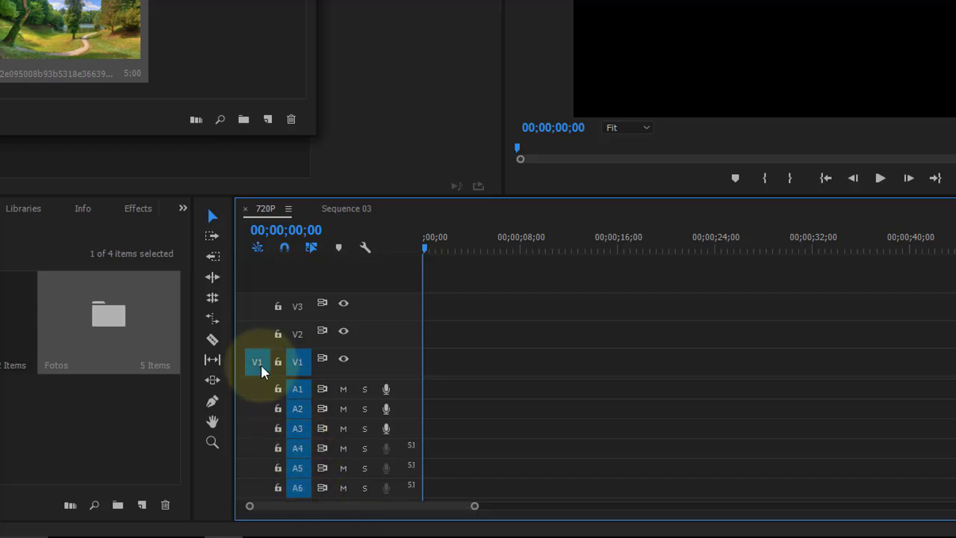
{"action": "mouse_move", "coordinate": [260, 364]}
{"action": "left_mouse_down"}
{"action": "mouse_move", "coordinate": [261, 308]}
{"action": "mouse_move", "coordinate": [257, 362]}
{"action": "left_mouse_up"}
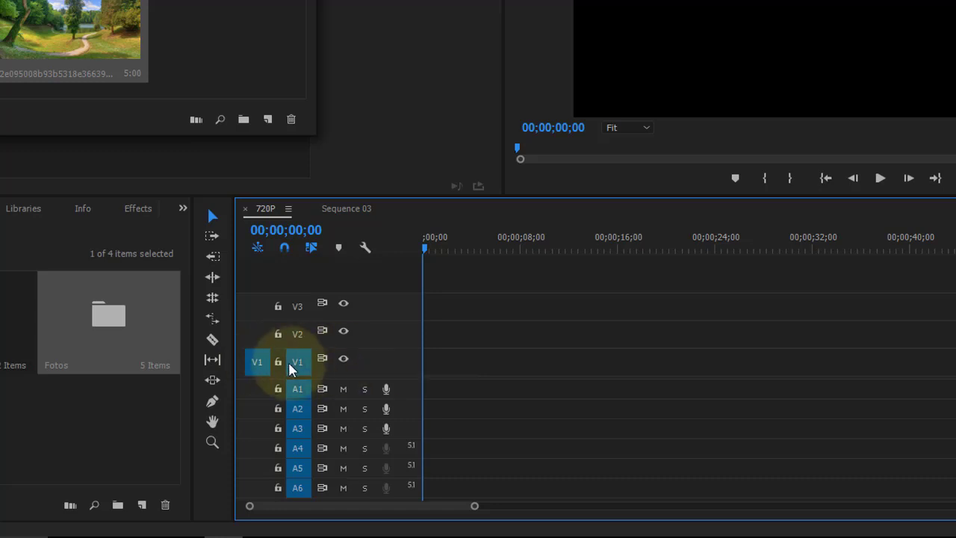
{"action": "left_click", "coordinate": [278, 363]}
{"action": "left_click", "coordinate": [278, 362]}
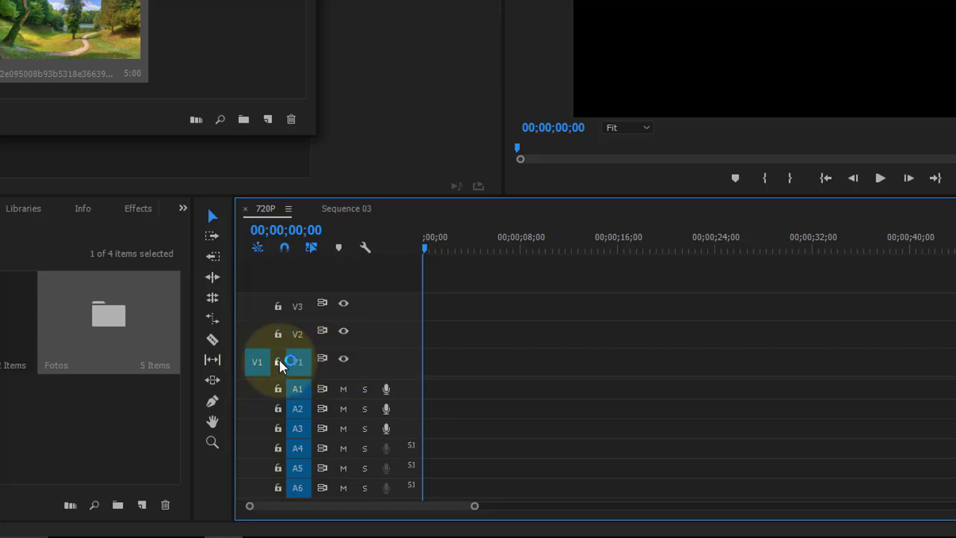
{"action": "left_click", "coordinate": [344, 359]}
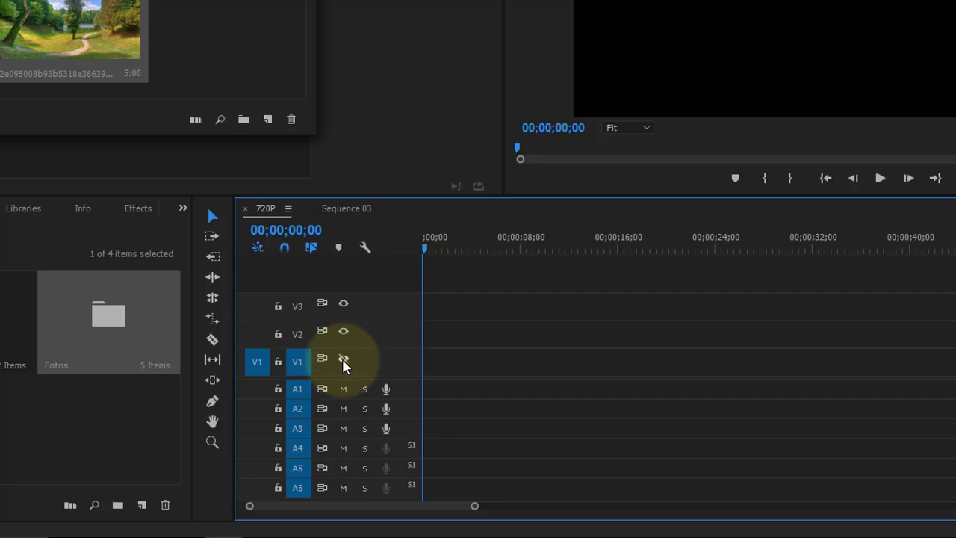
{"action": "left_click", "coordinate": [343, 358]}
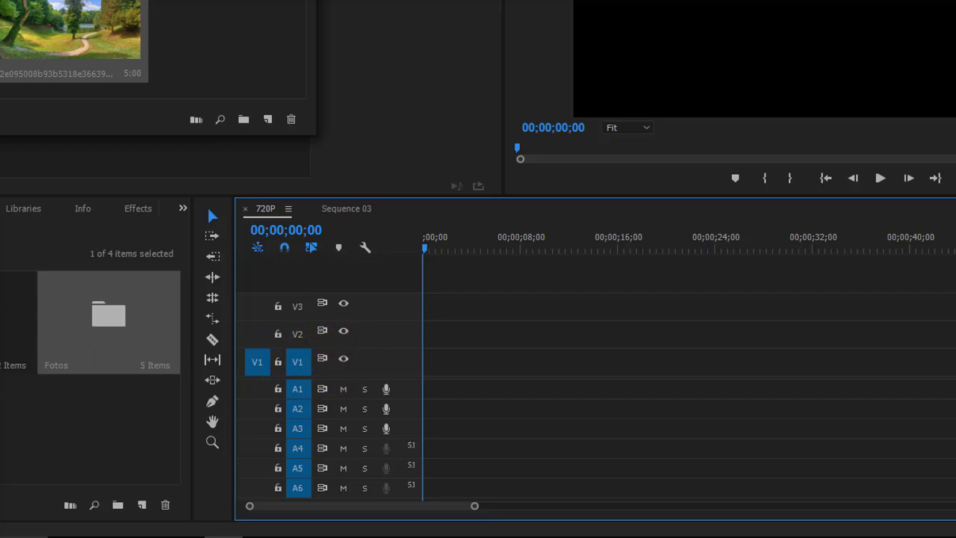
{"action": "left_click", "coordinate": [33, 241]}
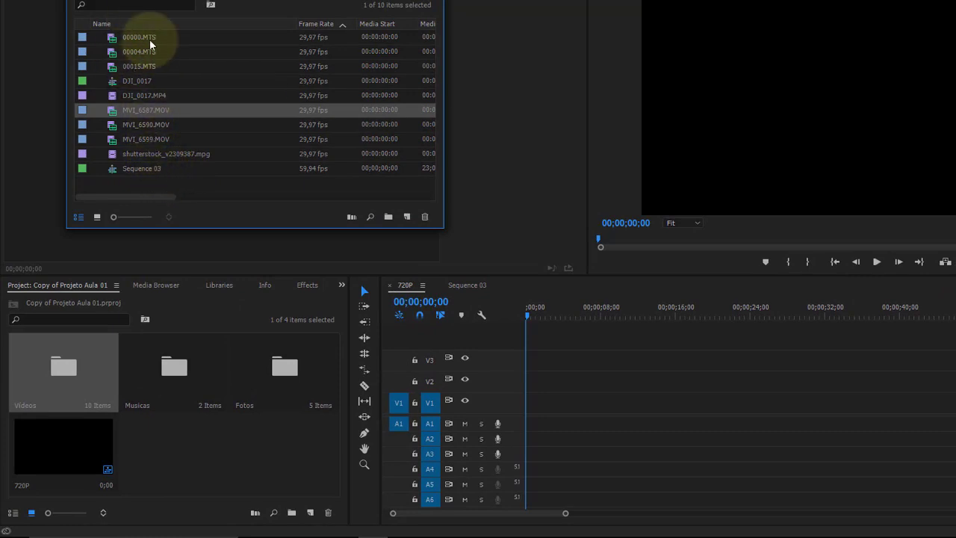
Delete the DJI_0017 sequence from the bin, leaving the DJI_0017.MP4 clip.
{"action": "left_click", "coordinate": [123, 83]}
{"action": "left_click", "coordinate": [119, 96]}
{"action": "left_click", "coordinate": [115, 81]}
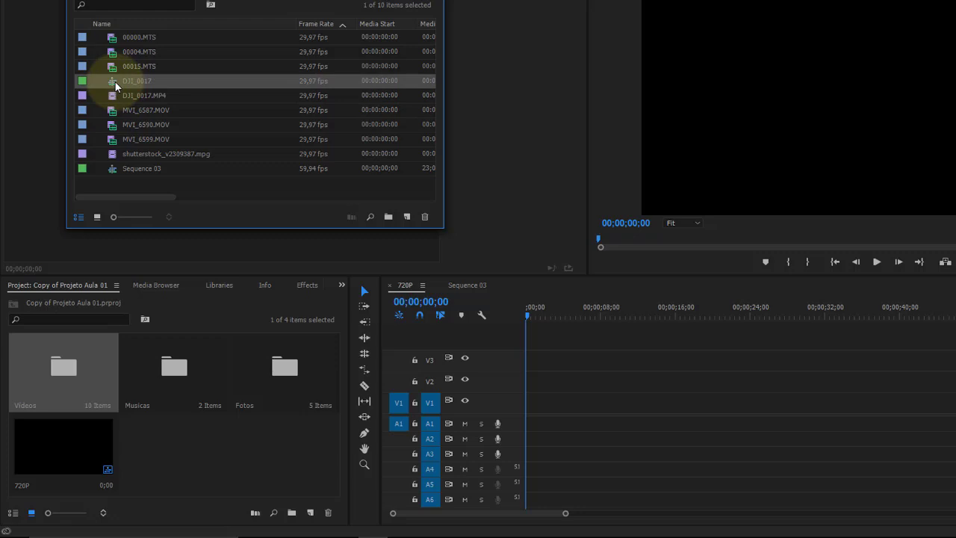
{"action": "key", "text": "Delete"}
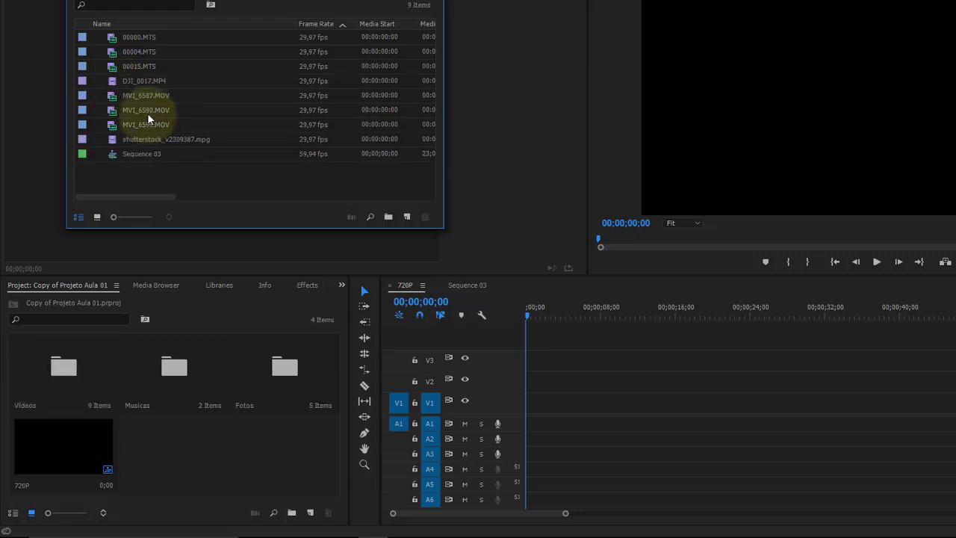
Place DJI_0017.MP4 at the start of V1, keeping existing sequence settings, and select it.
{"action": "left_click", "coordinate": [118, 81]}
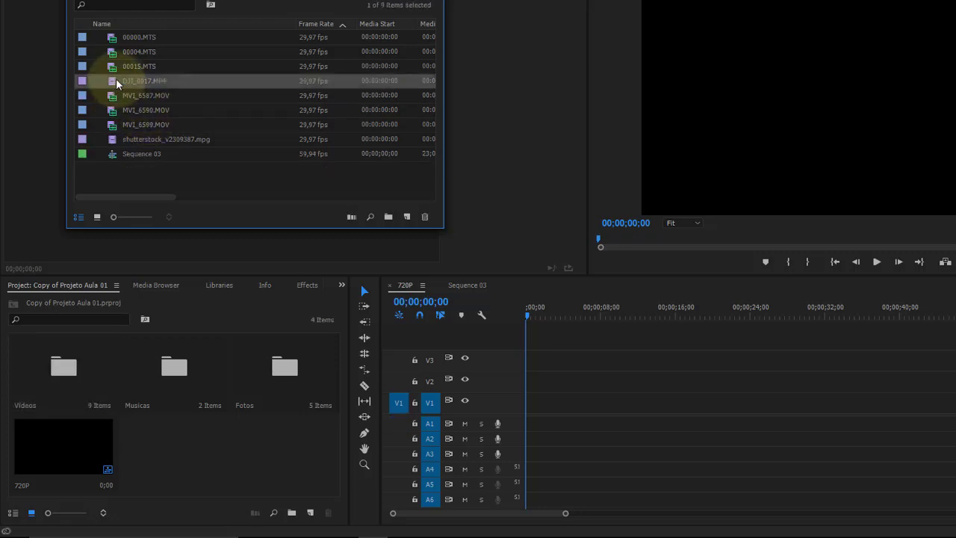
{"action": "left_click_drag", "start_coordinate": [116, 84], "coordinate": [544, 406]}
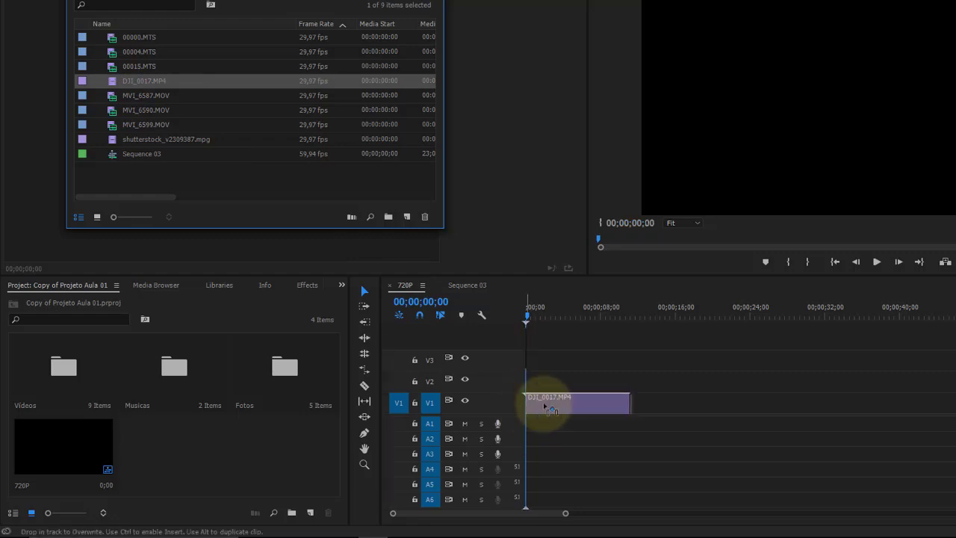
{"action": "mouse_move", "coordinate": [544, 407]}
{"action": "left_mouse_down"}
{"action": "mouse_move", "coordinate": [506, 415]}
{"action": "mouse_move", "coordinate": [539, 420]}
{"action": "mouse_move", "coordinate": [528, 417]}
{"action": "left_mouse_up"}
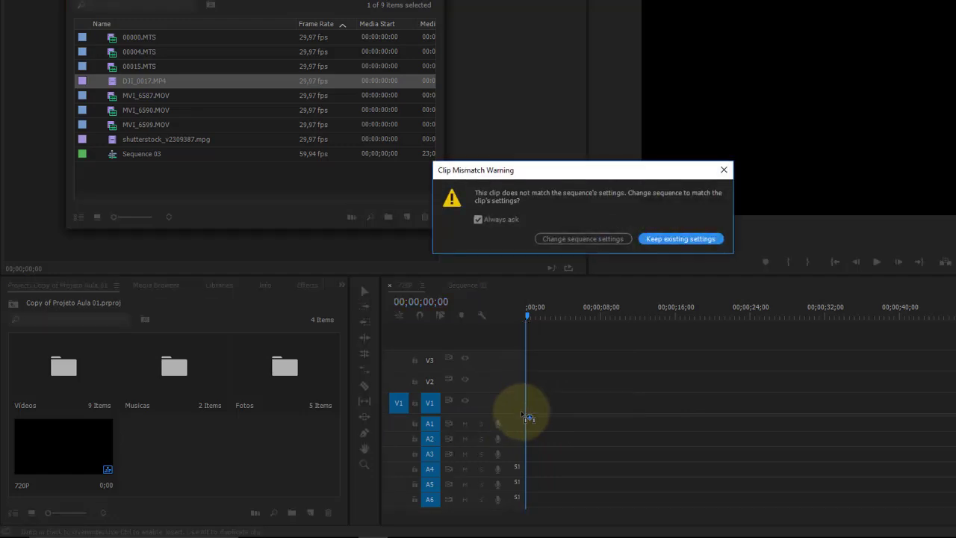
{"action": "left_click", "coordinate": [677, 238]}
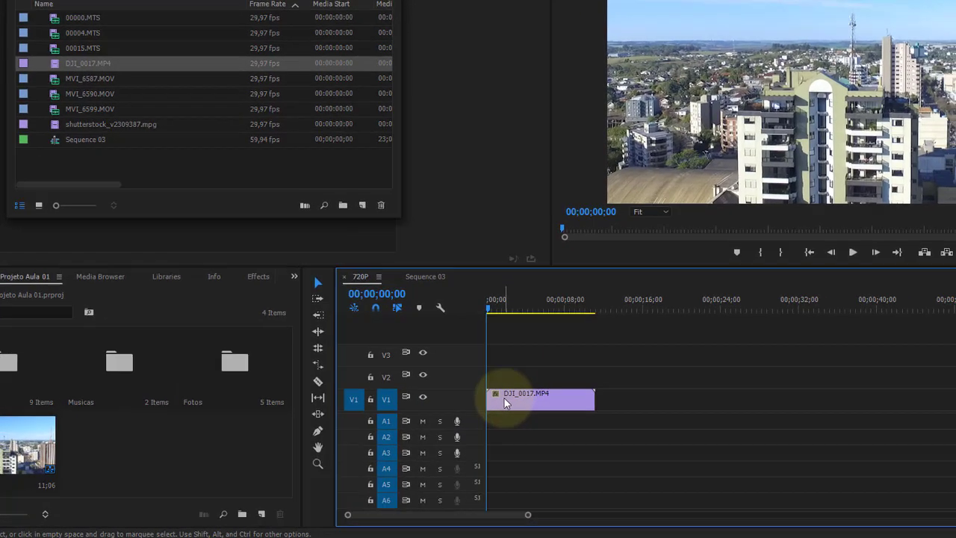
{"action": "left_click", "coordinate": [543, 399]}
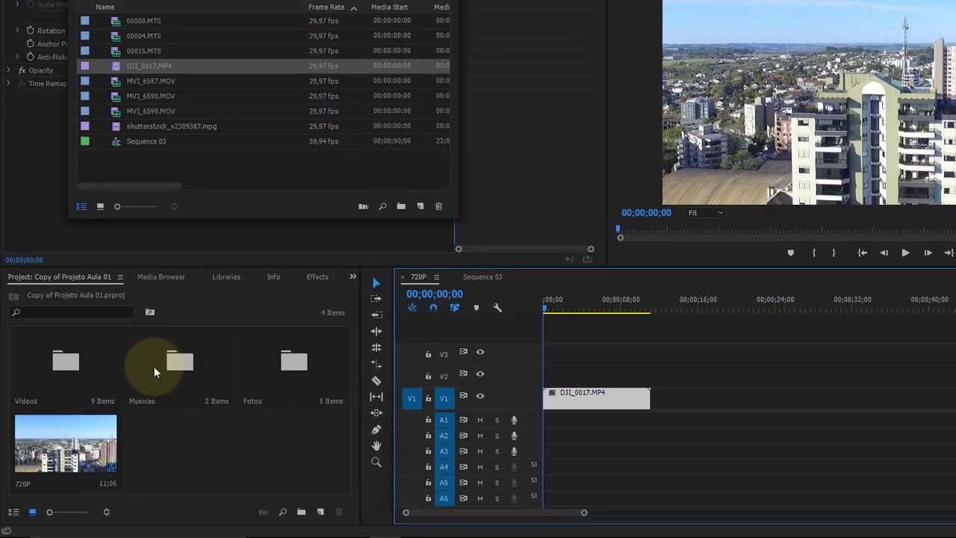
{"action": "double_click", "coordinate": [293, 362]}
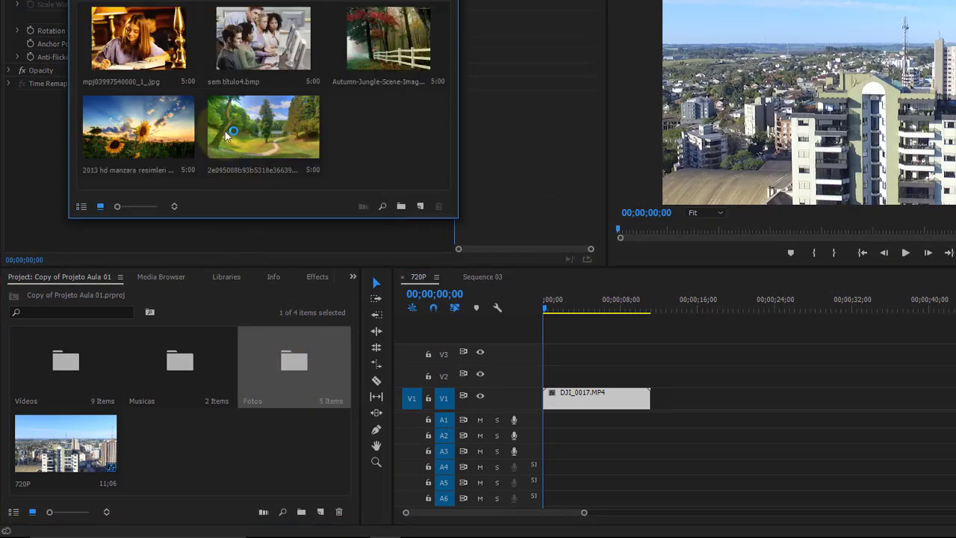
{"action": "mouse_move", "coordinate": [388, 39]}
{"action": "left_mouse_down"}
{"action": "mouse_move", "coordinate": [614, 363]}
{"action": "mouse_move", "coordinate": [586, 381]}
{"action": "left_mouse_up"}
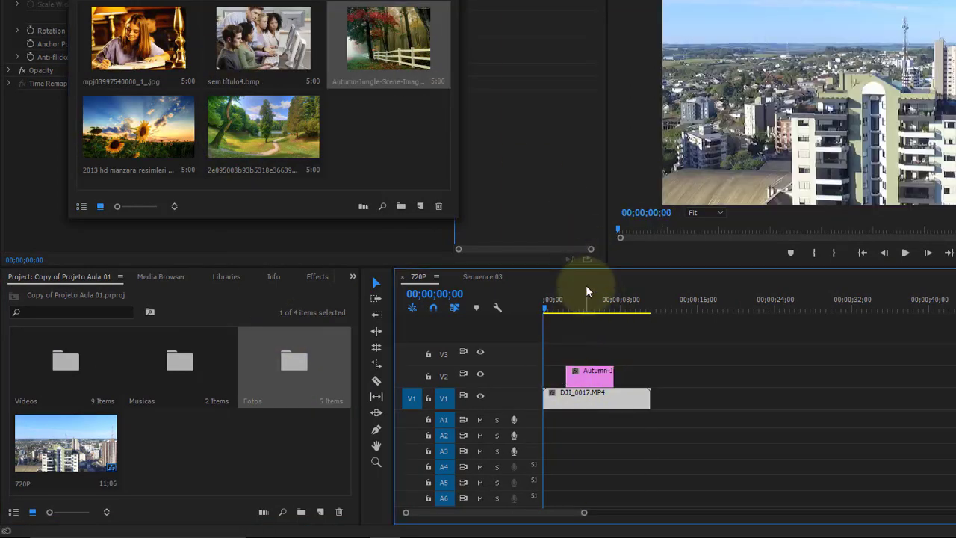
{"action": "left_click", "coordinate": [569, 293]}
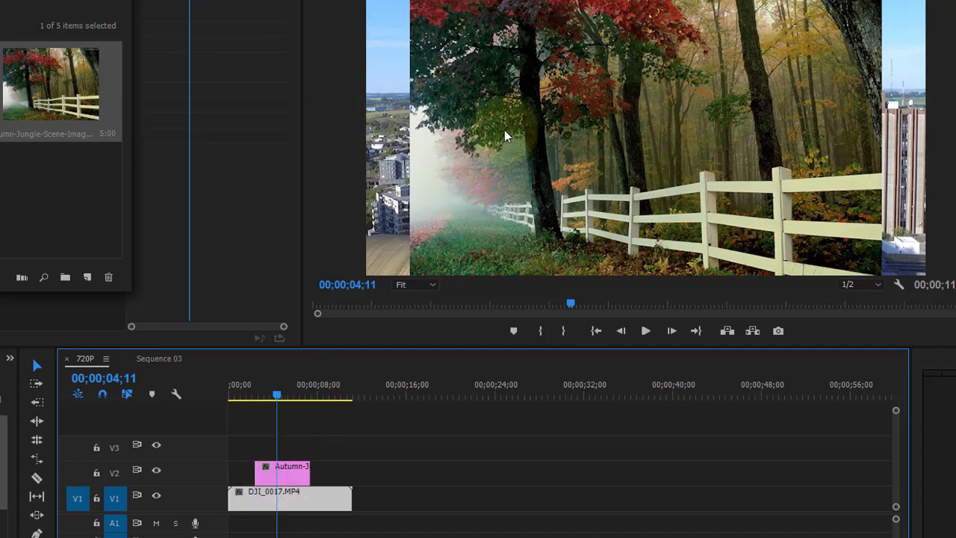
{"action": "left_click", "coordinate": [277, 469]}
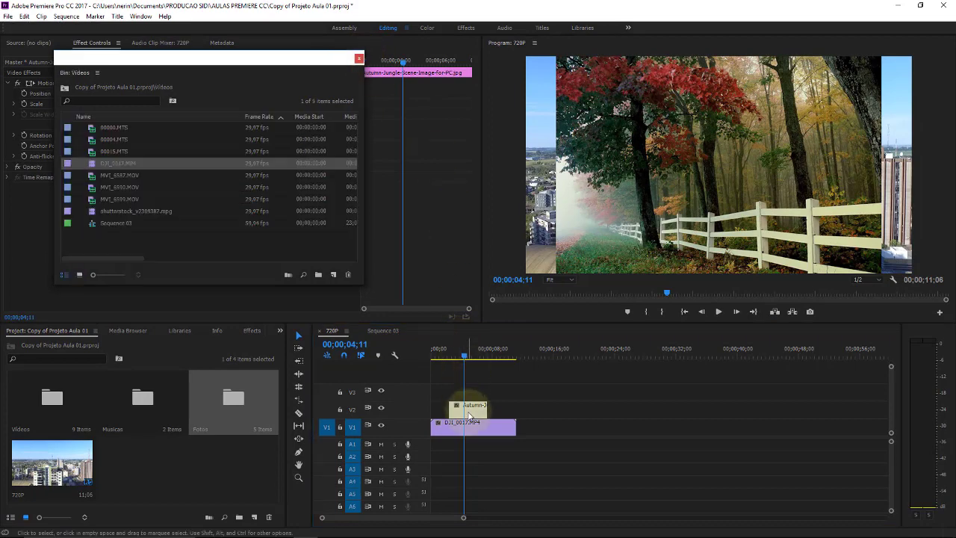
{"action": "left_click_drag", "start_coordinate": [465, 406], "coordinate": [506, 416]}
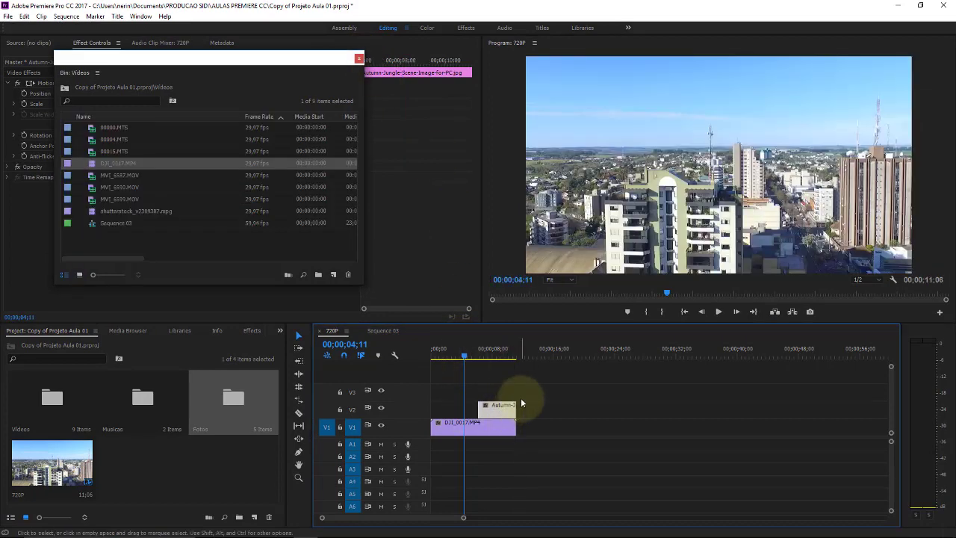
{"action": "key", "text": "Delete"}
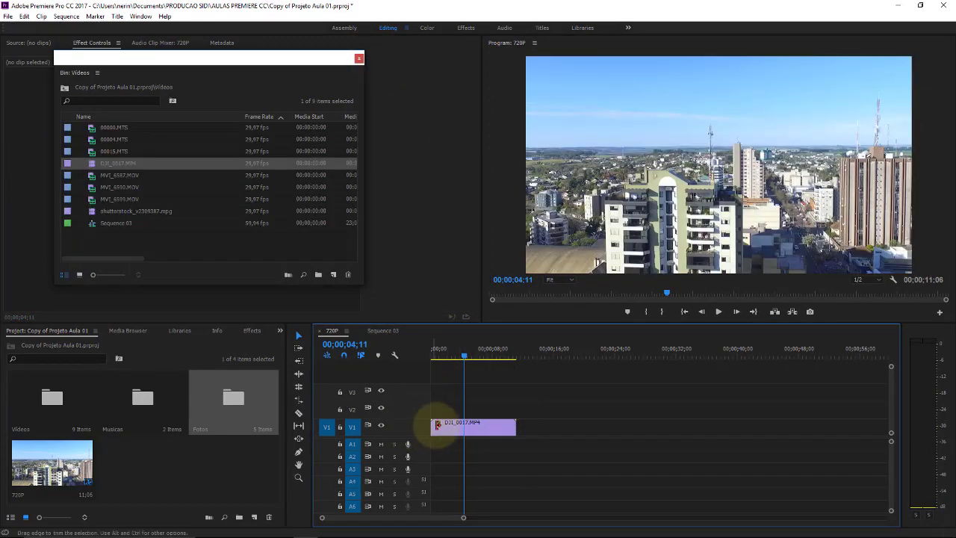
Drop summerwhistling.mp3 from the Musicas bin at the start of audio track A1.
{"action": "double_click", "coordinate": [128, 408]}
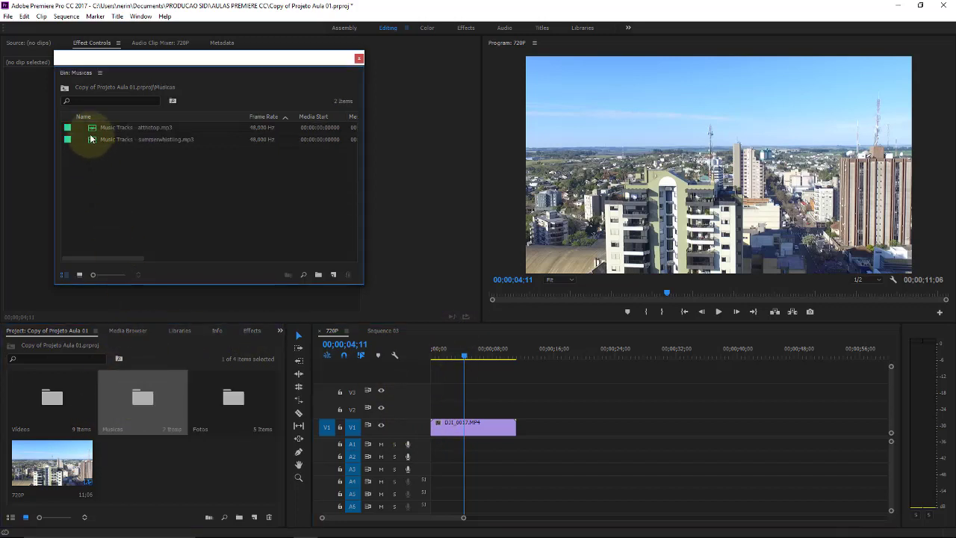
{"action": "left_click_drag", "start_coordinate": [89, 139], "coordinate": [430, 448]}
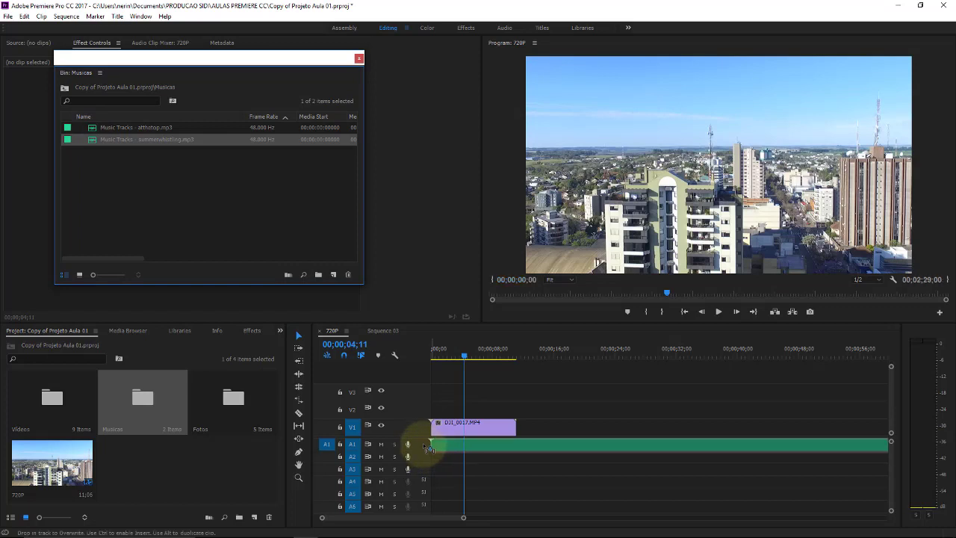
{"action": "left_click_drag", "start_coordinate": [429, 448], "coordinate": [427, 445]}
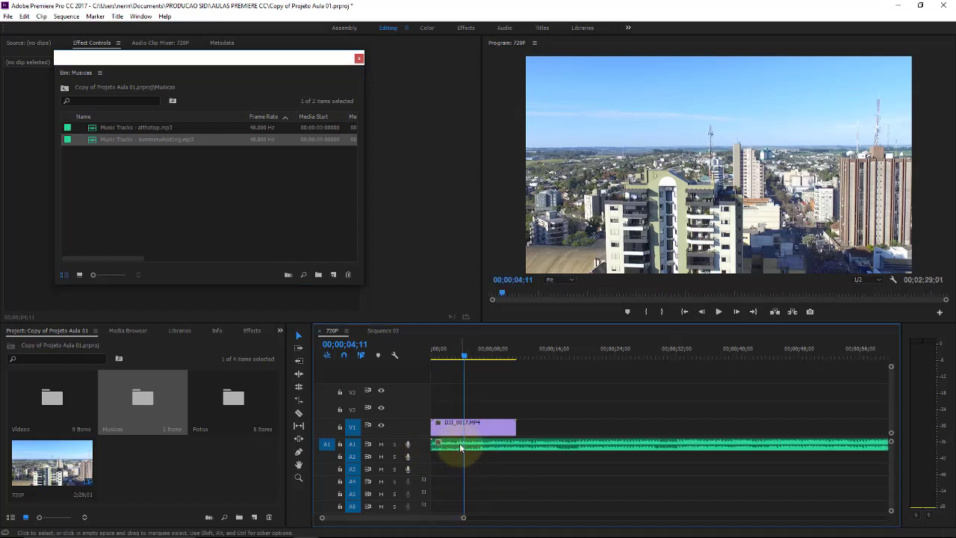
{"action": "left_click", "coordinate": [459, 446]}
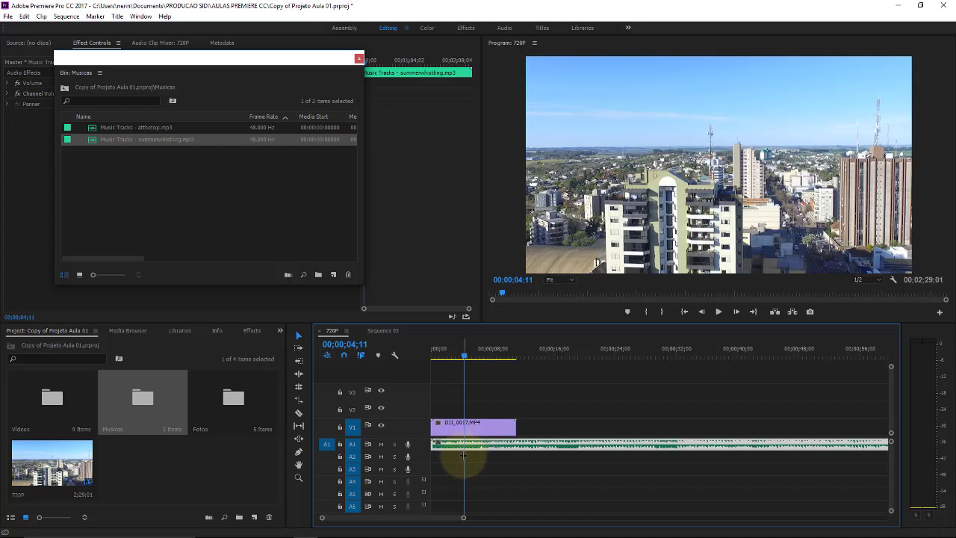
{"action": "left_click", "coordinate": [457, 459]}
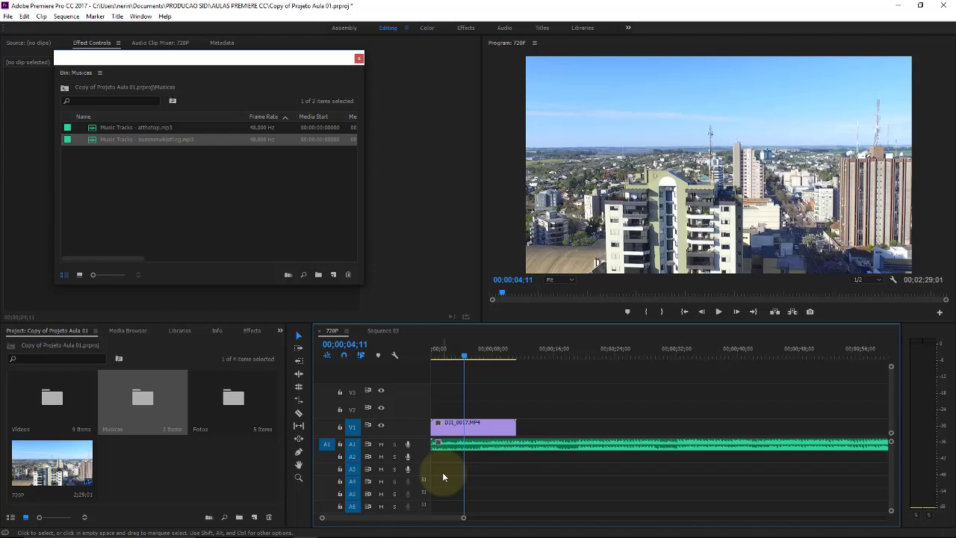
Play the 720P sequence from the start, then delete both its drone and music clips.
{"action": "left_click", "coordinate": [451, 350]}
{"action": "left_click_drag", "start_coordinate": [460, 357], "coordinate": [428, 360]}
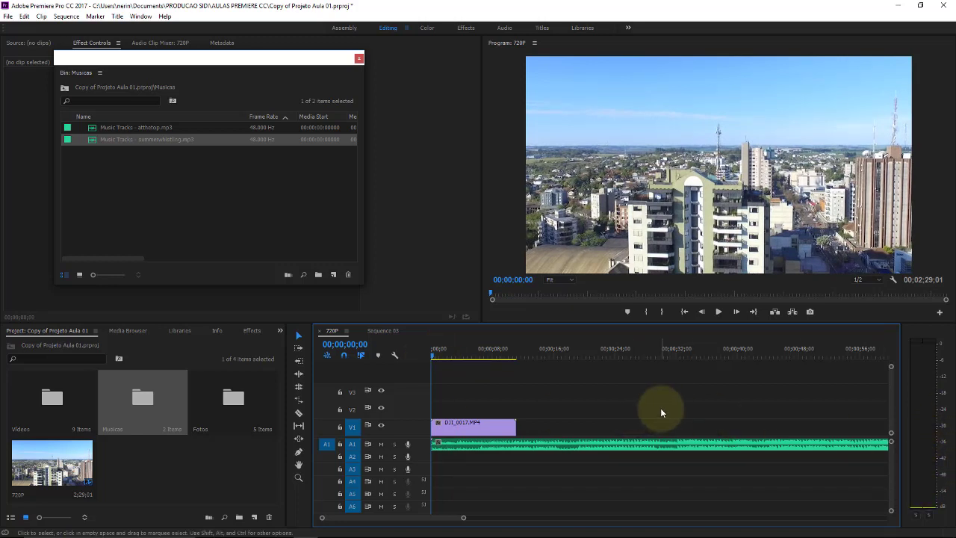
{"action": "left_click", "coordinate": [718, 312]}
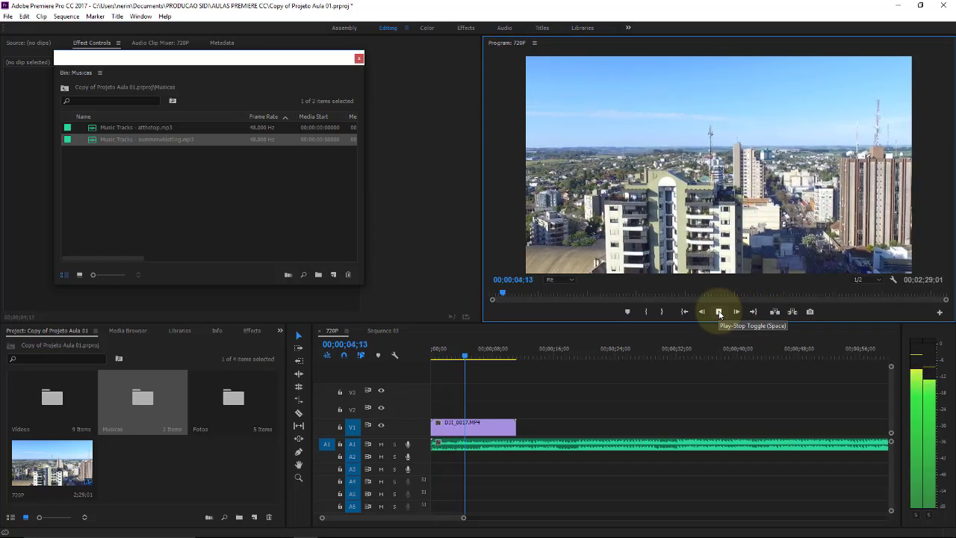
{"action": "left_click", "coordinate": [718, 312]}
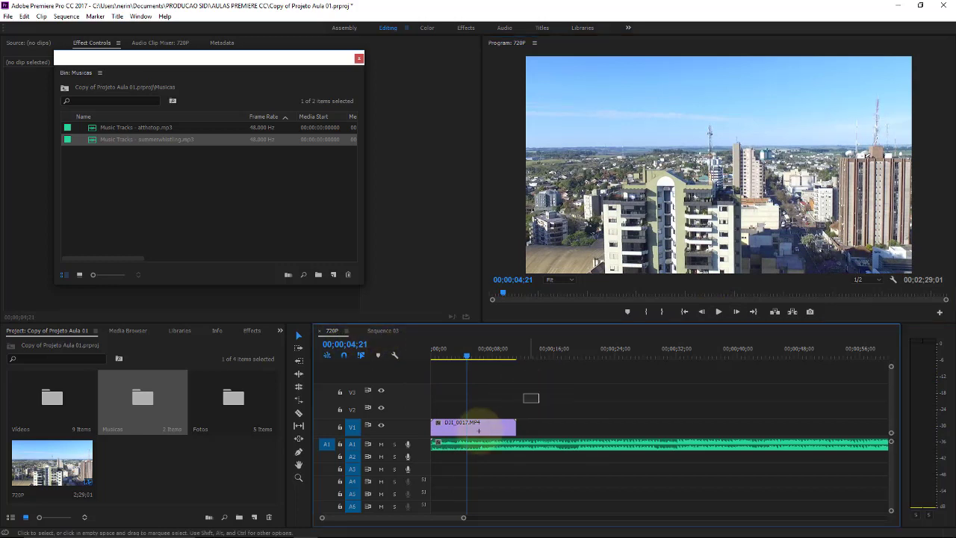
{"action": "left_click_drag", "start_coordinate": [522, 391], "coordinate": [541, 442]}
{"action": "key", "text": "Delete"}
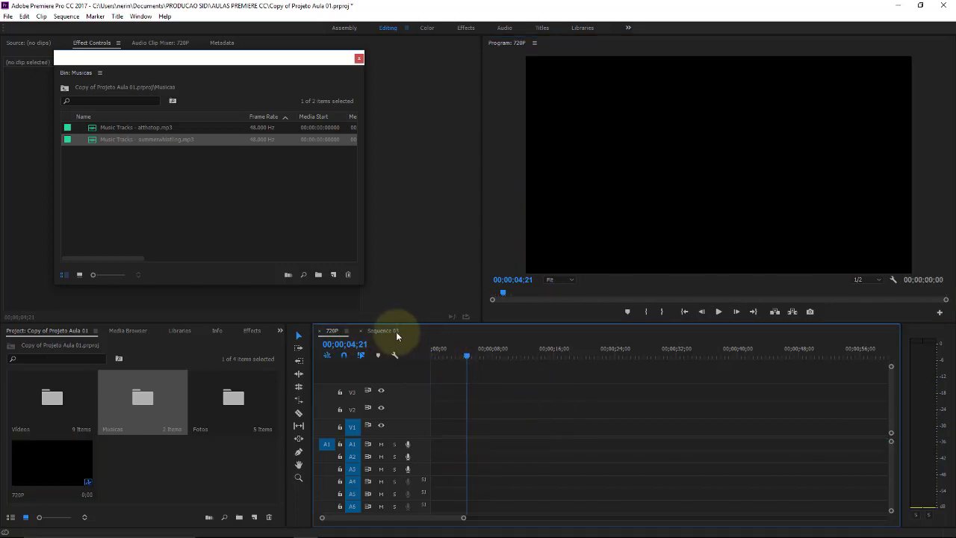
In Sequence 03, put summerwhistling.mp3 on A1 and DJI_0017.MP4 on V1 at the start.
{"action": "left_click", "coordinate": [382, 329]}
{"action": "left_click_drag", "start_coordinate": [85, 140], "coordinate": [427, 446]}
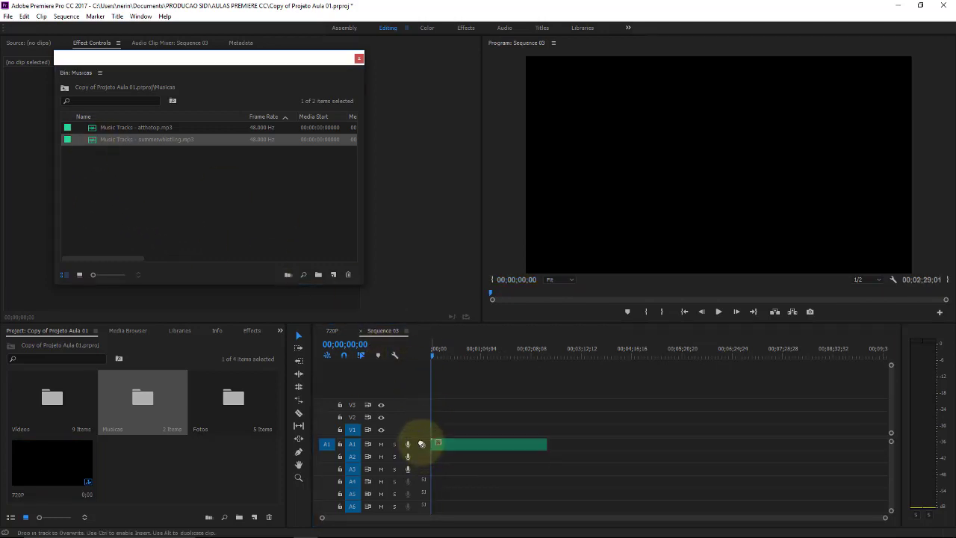
{"action": "left_click", "coordinate": [358, 59]}
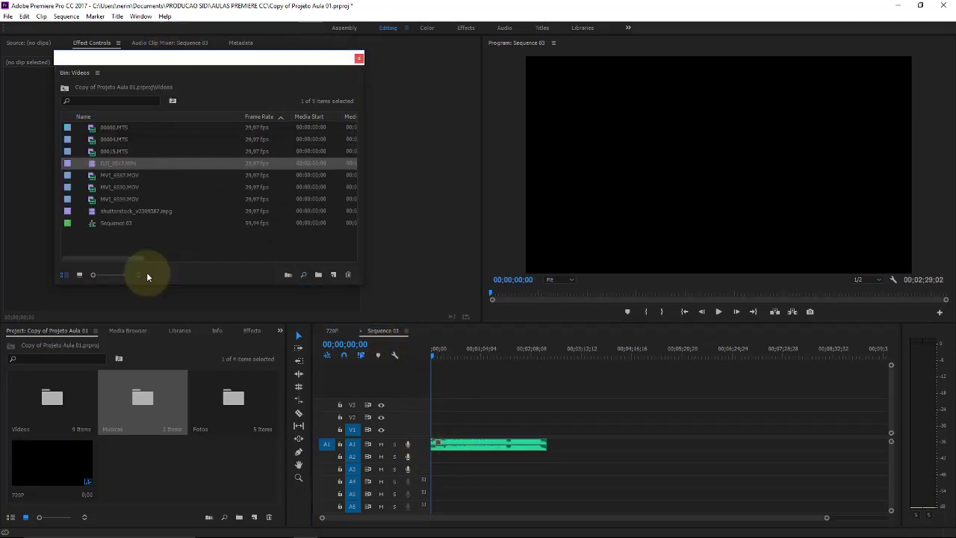
{"action": "left_click", "coordinate": [64, 402]}
{"action": "left_click", "coordinate": [105, 166]}
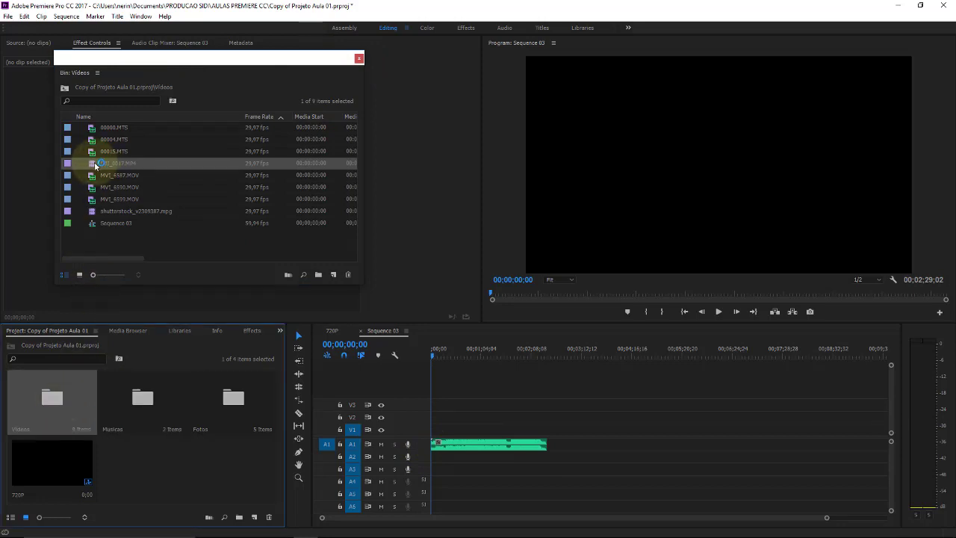
{"action": "left_click_drag", "start_coordinate": [95, 166], "coordinate": [436, 429]}
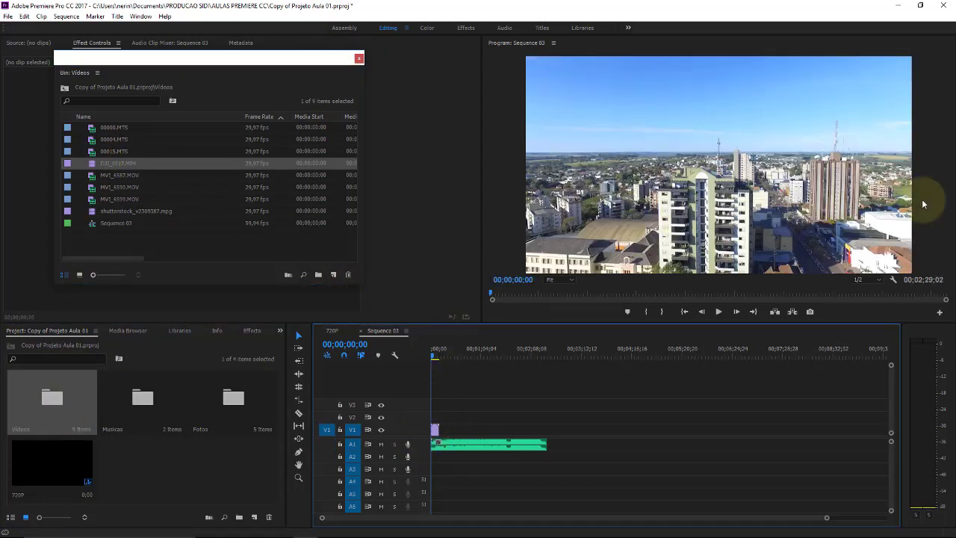
Play back Sequence 03 to preview the drone clip with its music.
{"action": "key", "text": "space"}
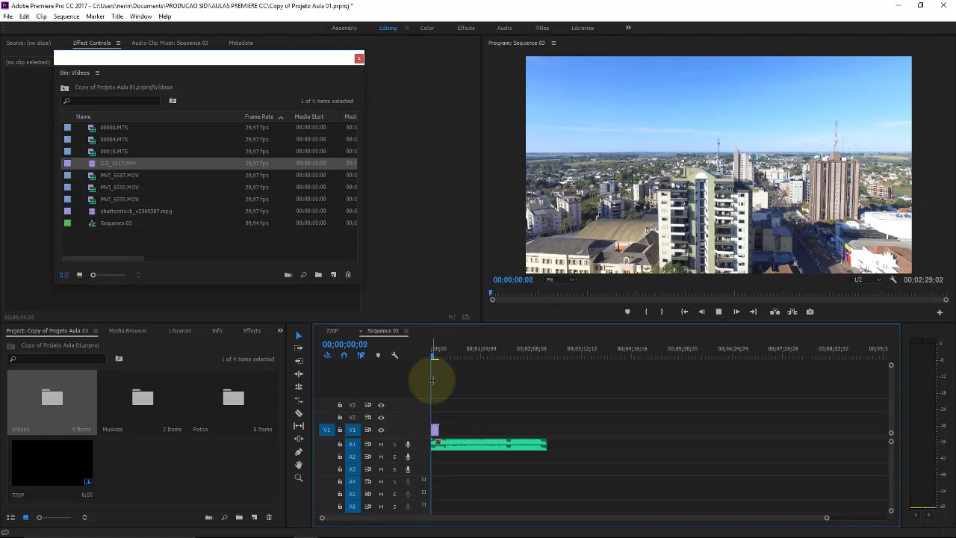
{"action": "key", "text": "space"}
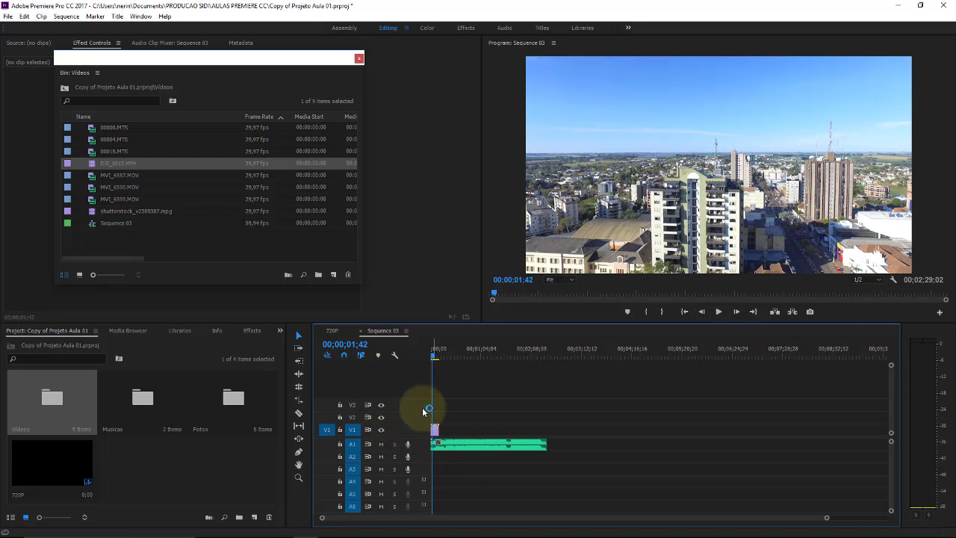
{"action": "key", "text": "space"}
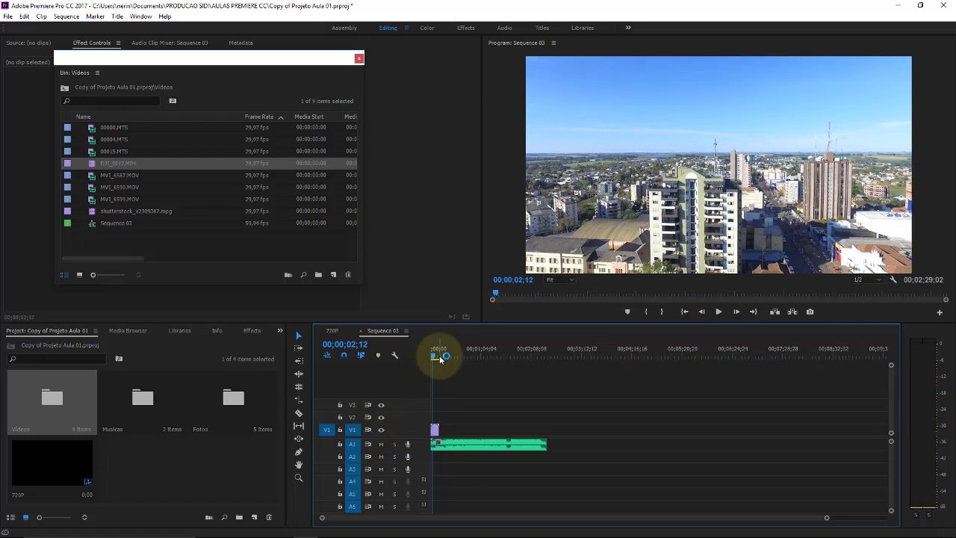
{"action": "key", "text": "space"}
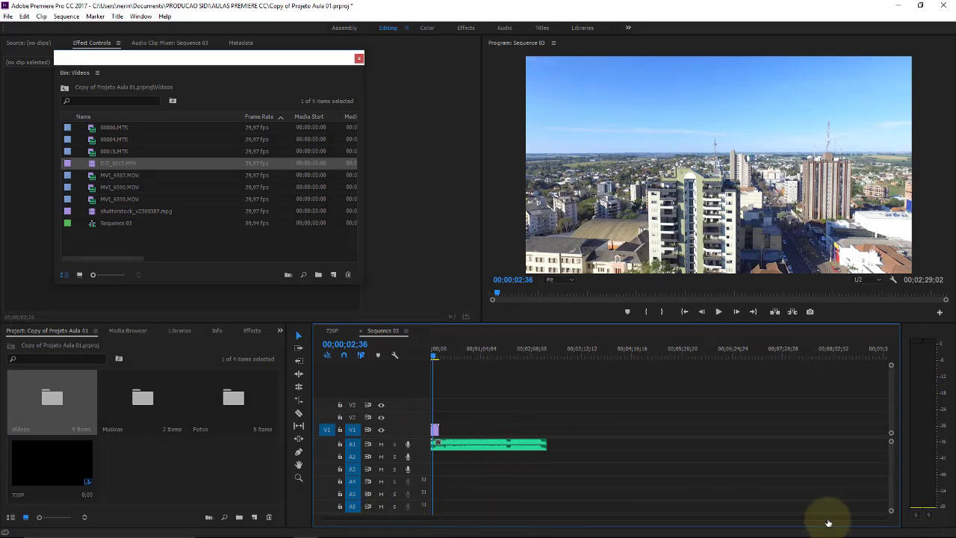
{"action": "mouse_move", "coordinate": [825, 518]}
{"action": "left_mouse_down"}
{"action": "mouse_move", "coordinate": [838, 521]}
{"action": "mouse_move", "coordinate": [471, 521]}
{"action": "mouse_move", "coordinate": [738, 522]}
{"action": "left_mouse_up"}
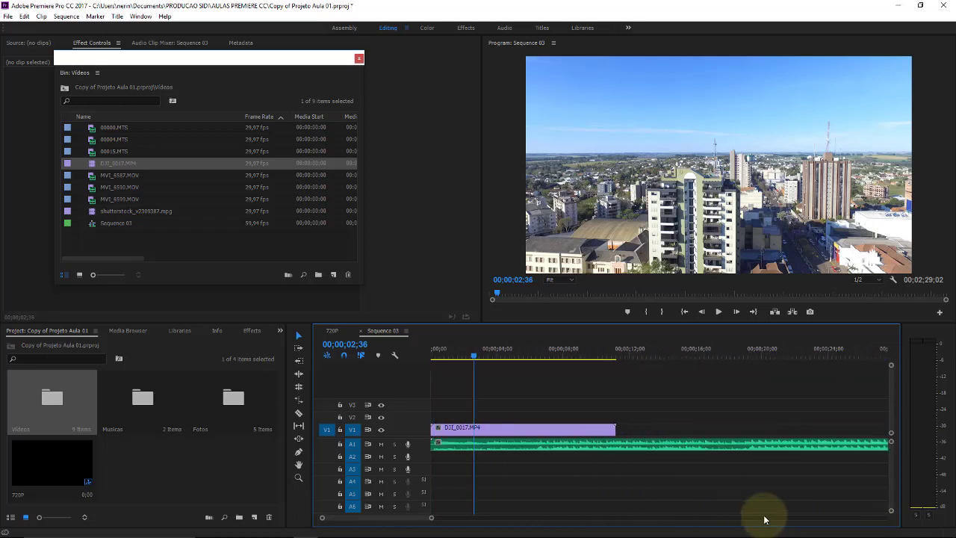
{"action": "scroll", "coordinate": [745, 522], "scroll_direction": "up", "scroll_amount": 3}
{"action": "scroll", "coordinate": [746, 521], "scroll_direction": "down", "scroll_amount": 1}
{"action": "scroll", "coordinate": [762, 520], "scroll_direction": "down", "scroll_amount": 5}
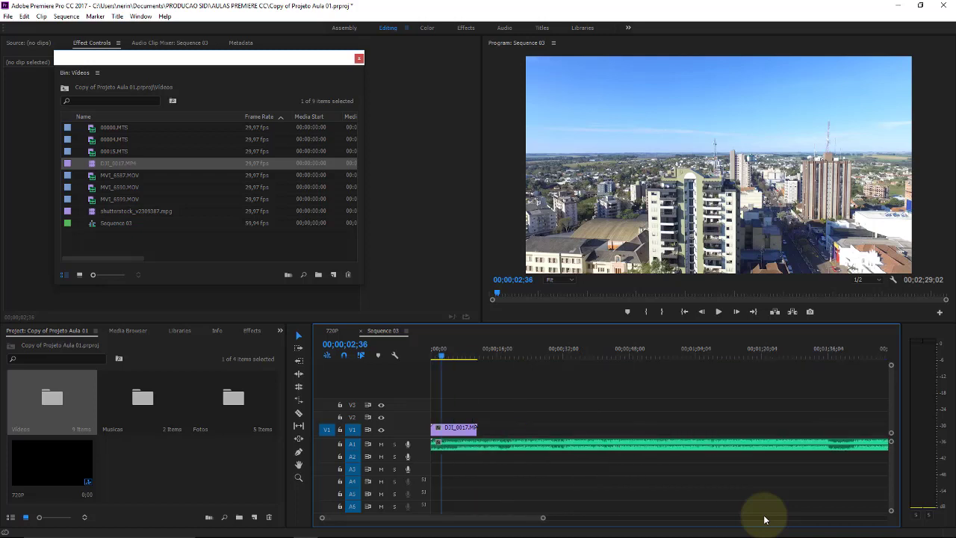
{"action": "scroll", "coordinate": [764, 519], "scroll_direction": "up", "scroll_amount": 3}
{"action": "scroll", "coordinate": [764, 519], "scroll_direction": "up", "scroll_amount": 2}
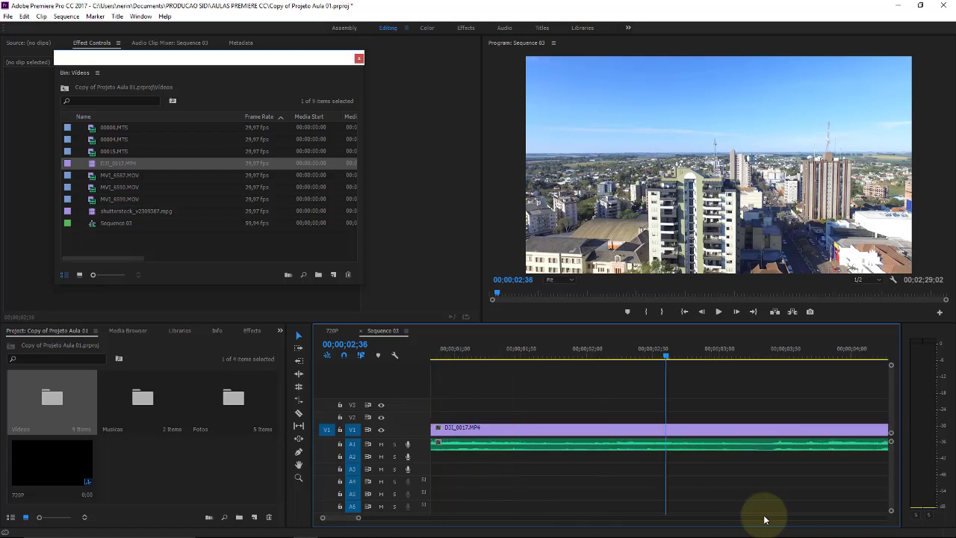
{"action": "scroll", "coordinate": [764, 518], "scroll_direction": "down", "scroll_amount": 2}
{"action": "scroll", "coordinate": [763, 519], "scroll_direction": "up", "scroll_amount": 2}
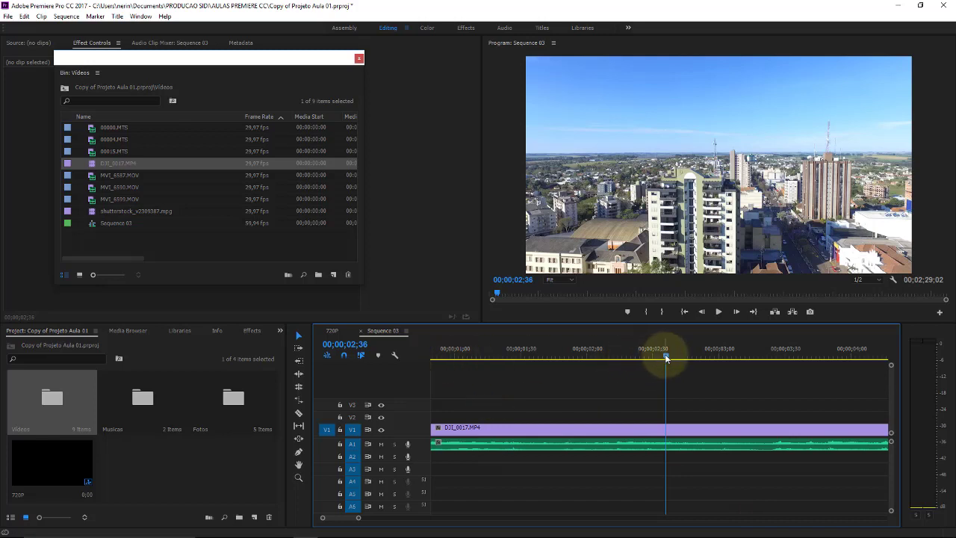
{"action": "left_click", "coordinate": [453, 354]}
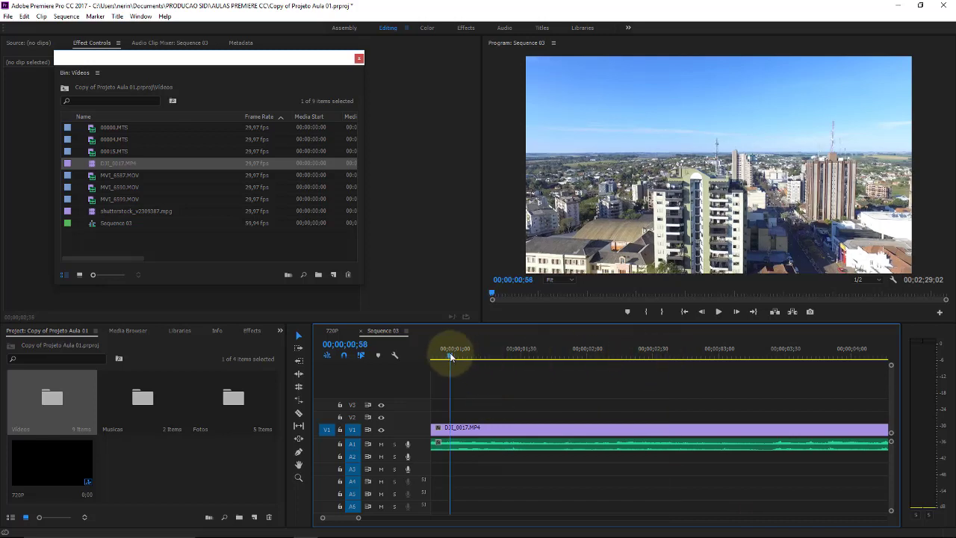
{"action": "left_click", "coordinate": [610, 355]}
{"action": "left_click", "coordinate": [698, 353]}
{"action": "left_click", "coordinate": [523, 353]}
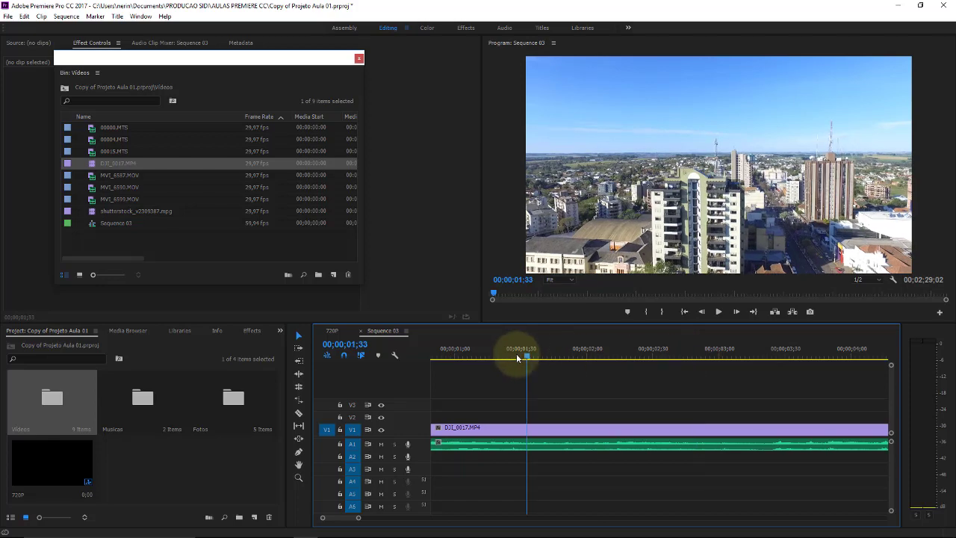
{"action": "left_click", "coordinate": [485, 354]}
Shift the DJI_0017 clip and its music slightly later on V1 and A1.
{"action": "mouse_move", "coordinate": [546, 410]}
{"action": "left_mouse_down"}
{"action": "mouse_move", "coordinate": [435, 446]}
{"action": "mouse_move", "coordinate": [583, 434]}
{"action": "mouse_move", "coordinate": [600, 395]}
{"action": "left_mouse_up"}
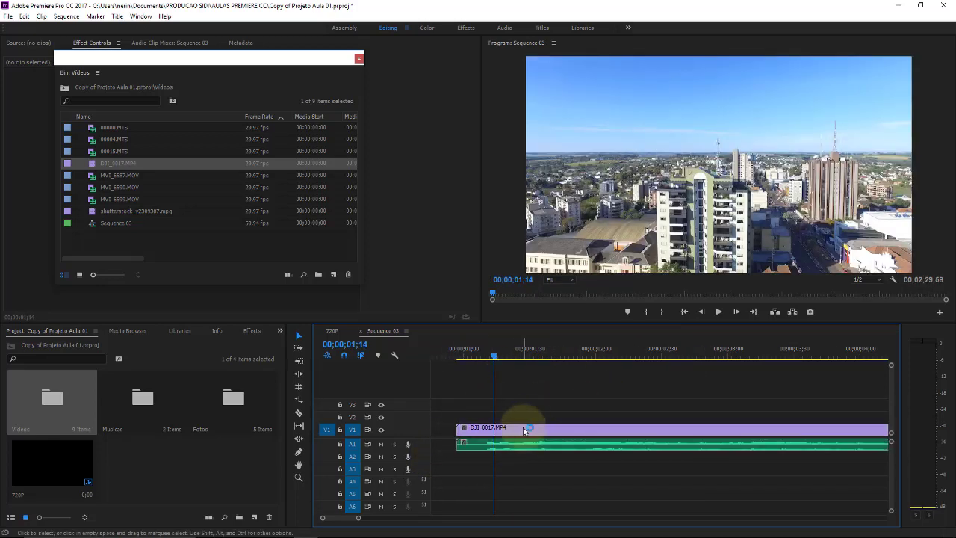
{"action": "left_click_drag", "start_coordinate": [523, 429], "coordinate": [455, 408]}
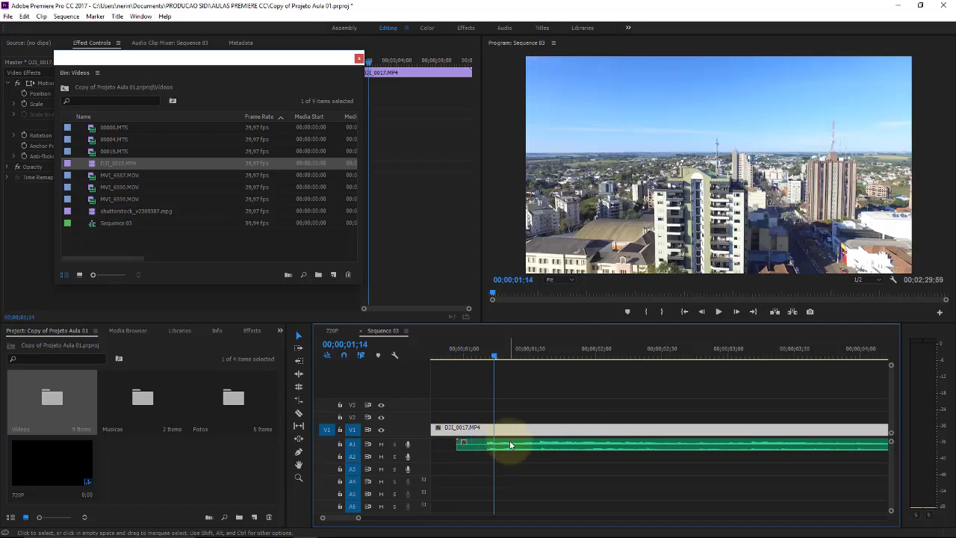
{"action": "left_click_drag", "start_coordinate": [510, 445], "coordinate": [484, 446]}
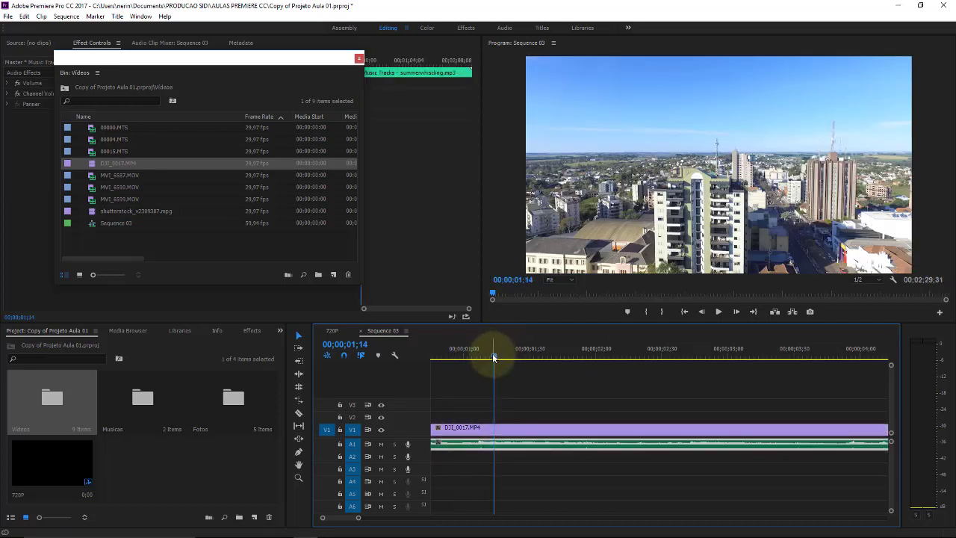
Scrub the playhead over the first second to check the shift, then close the Videos bin.
{"action": "left_click_drag", "start_coordinate": [495, 357], "coordinate": [408, 359]}
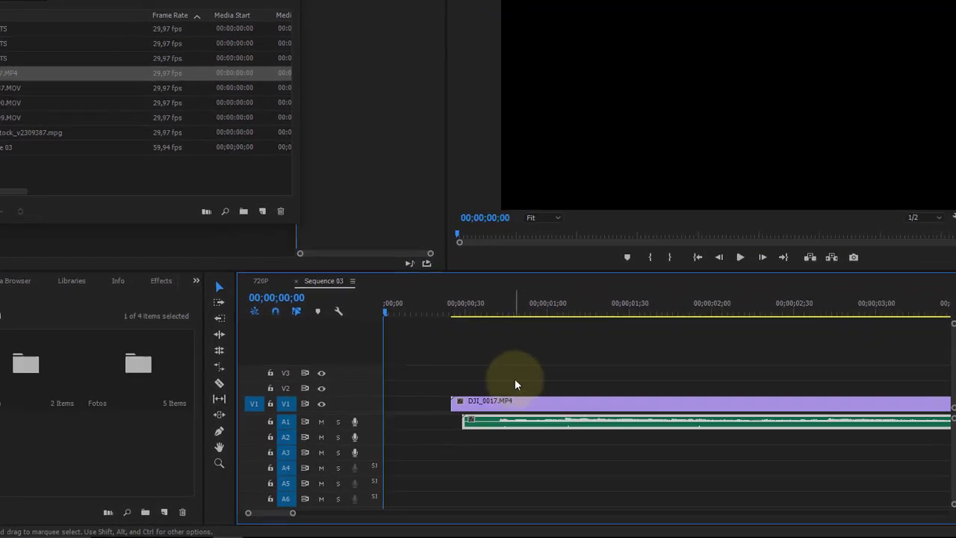
{"action": "left_click", "coordinate": [523, 428]}
{"action": "left_click", "coordinate": [421, 302]}
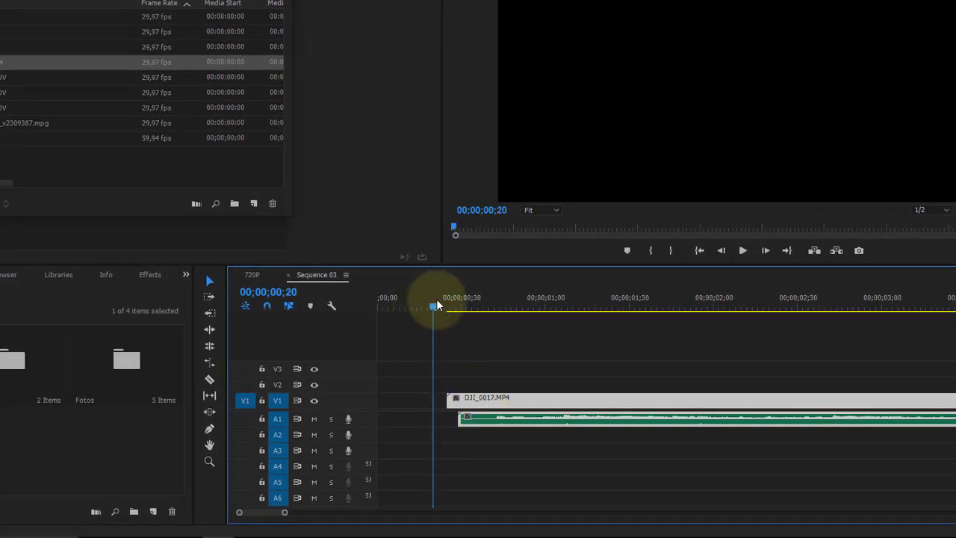
{"action": "mouse_move", "coordinate": [444, 304]}
{"action": "left_mouse_down"}
{"action": "mouse_move", "coordinate": [433, 305]}
{"action": "mouse_move", "coordinate": [518, 301]}
{"action": "left_mouse_up"}
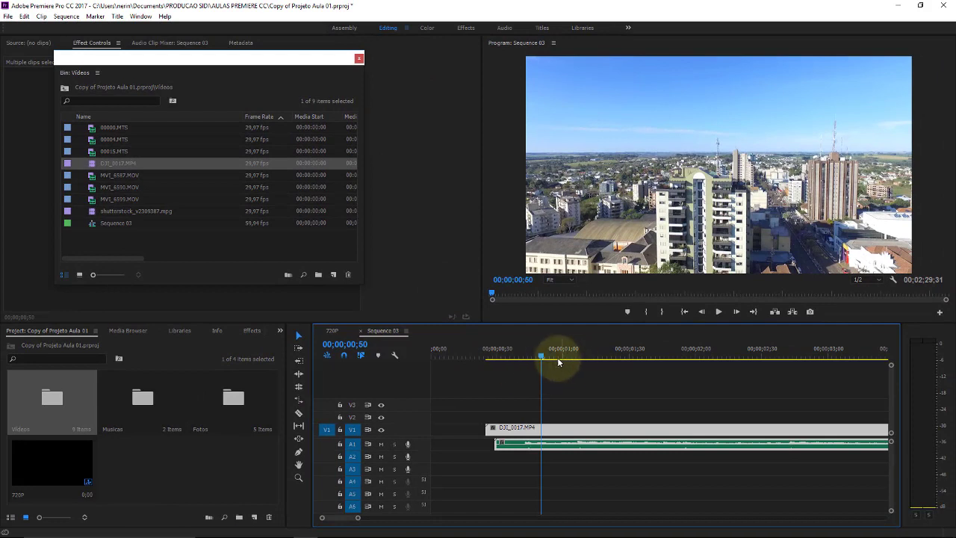
{"action": "mouse_move", "coordinate": [545, 358]}
{"action": "left_mouse_down"}
{"action": "mouse_move", "coordinate": [570, 356]}
{"action": "mouse_move", "coordinate": [559, 355]}
{"action": "left_mouse_up"}
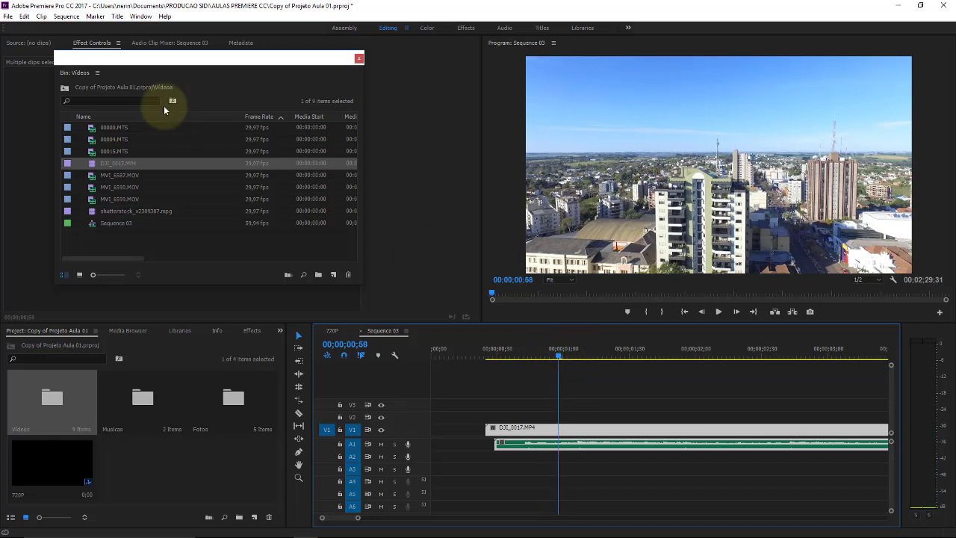
{"action": "left_click", "coordinate": [359, 58]}
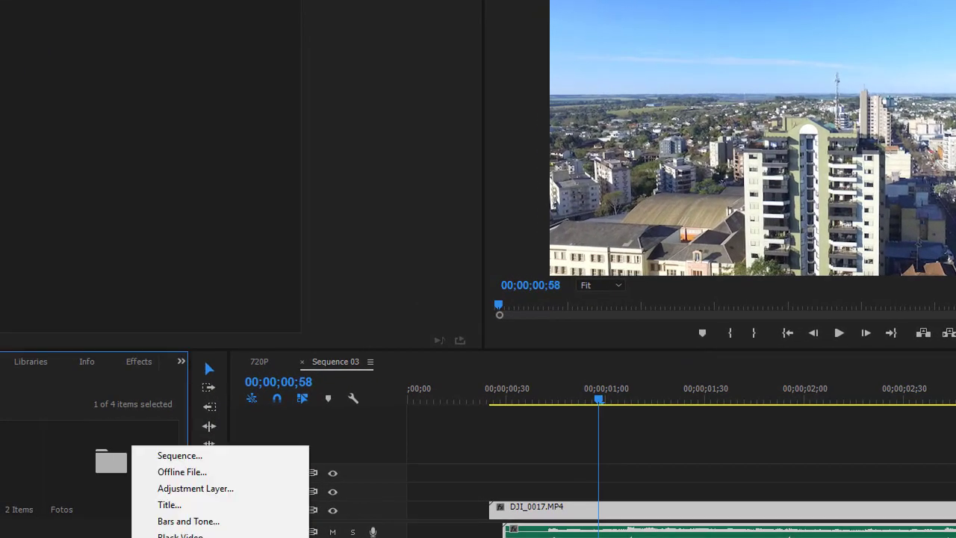
Create Sequence 06 from the AVCHD 1080p30 preset.
{"action": "left_click", "coordinate": [239, 454]}
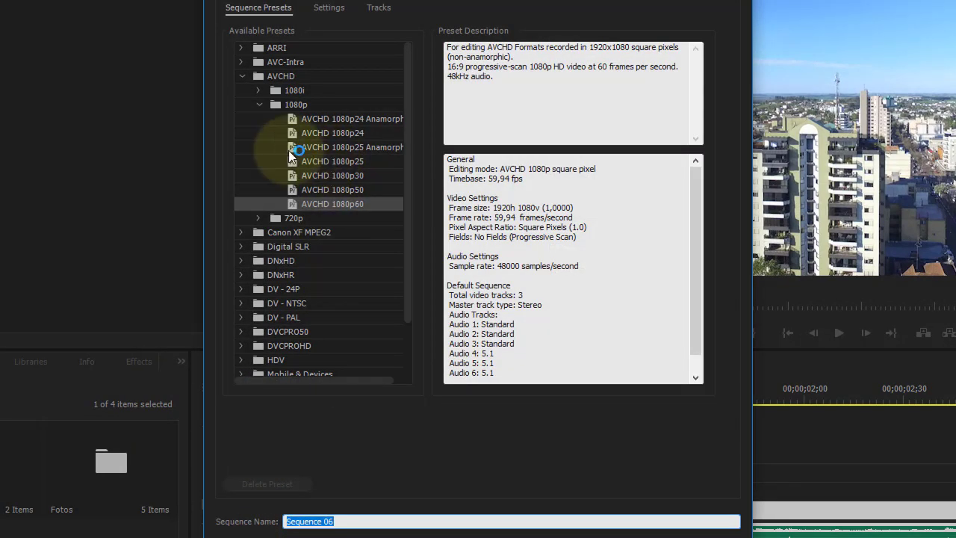
{"action": "left_click", "coordinate": [341, 177]}
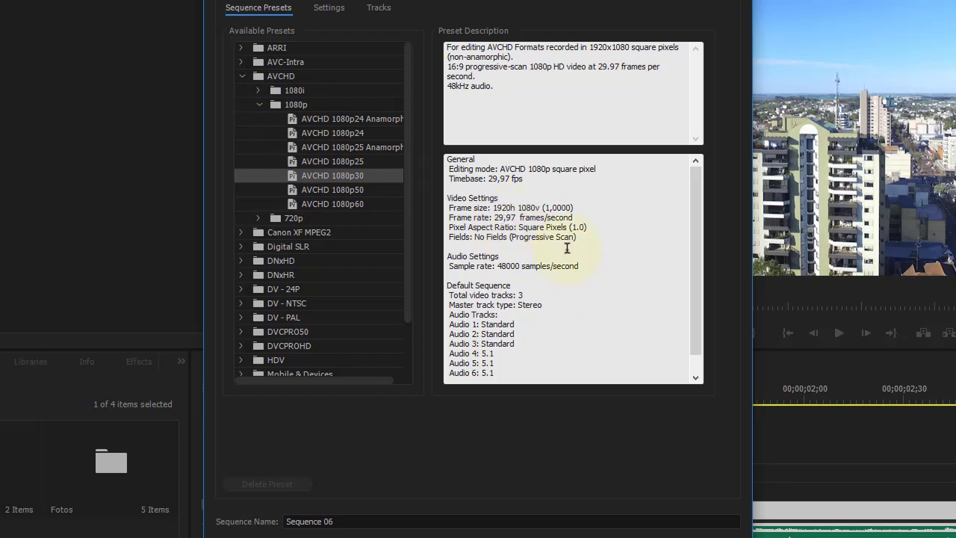
{"action": "left_click", "coordinate": [597, 517]}
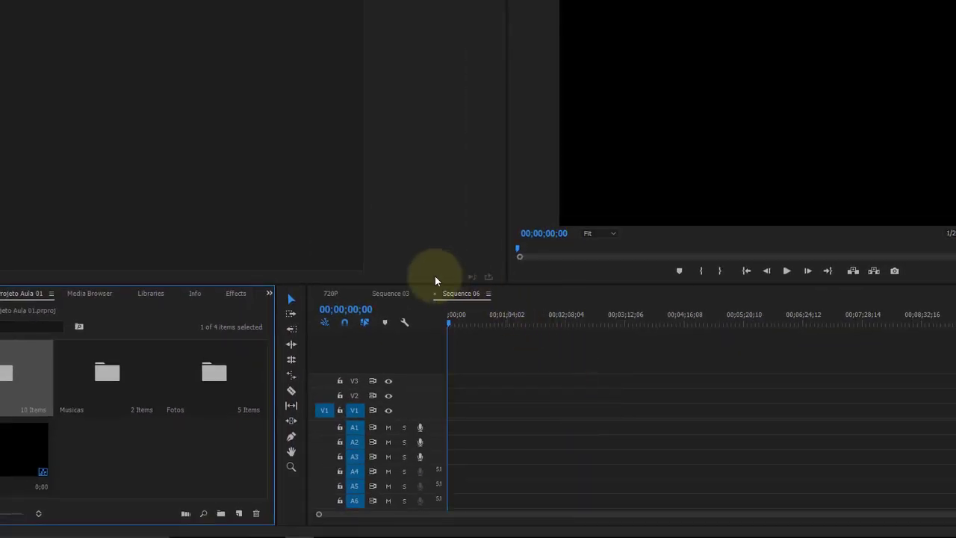
Compare the 720P and Sequence 03 tabs, then return to Sequence 06.
{"action": "left_click", "coordinate": [339, 294]}
{"action": "left_click", "coordinate": [391, 292]}
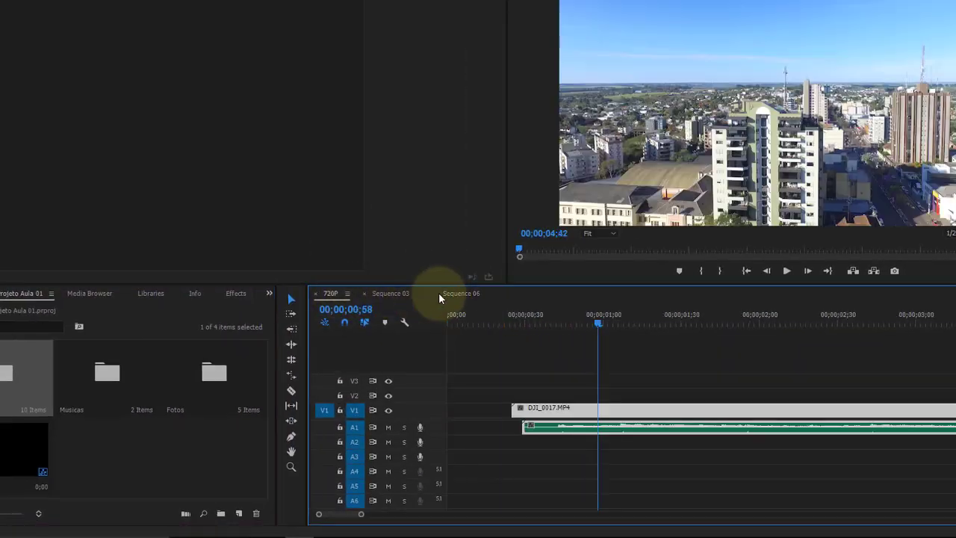
{"action": "left_click", "coordinate": [445, 294]}
Place DJI_0017.MP4 on V1 of Sequence 06 and zoom in to inspect its start.
{"action": "double_click", "coordinate": [15, 377]}
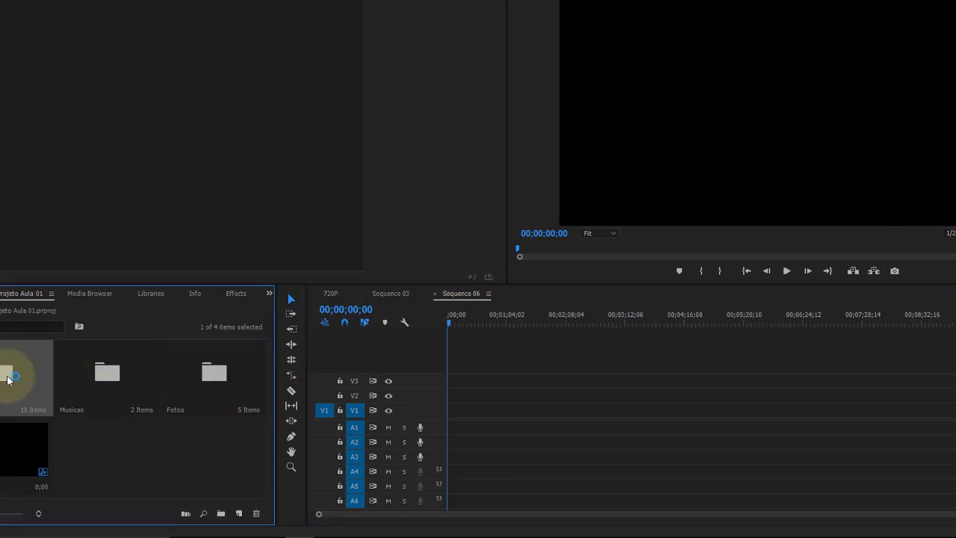
{"action": "left_click_drag", "start_coordinate": [71, 96], "coordinate": [448, 428]}
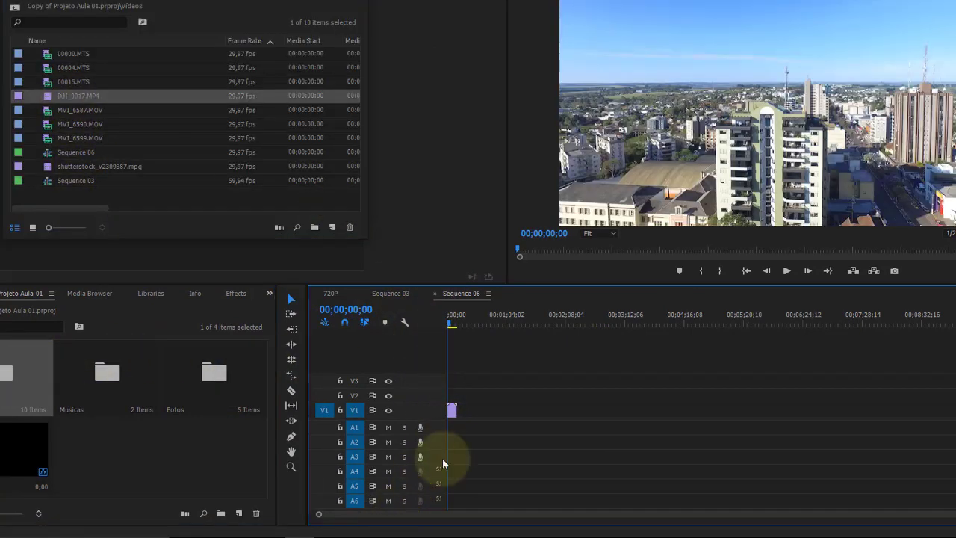
{"action": "key", "text": "equal"}
{"action": "key", "text": "equal"}
{"action": "key", "text": "equal"}
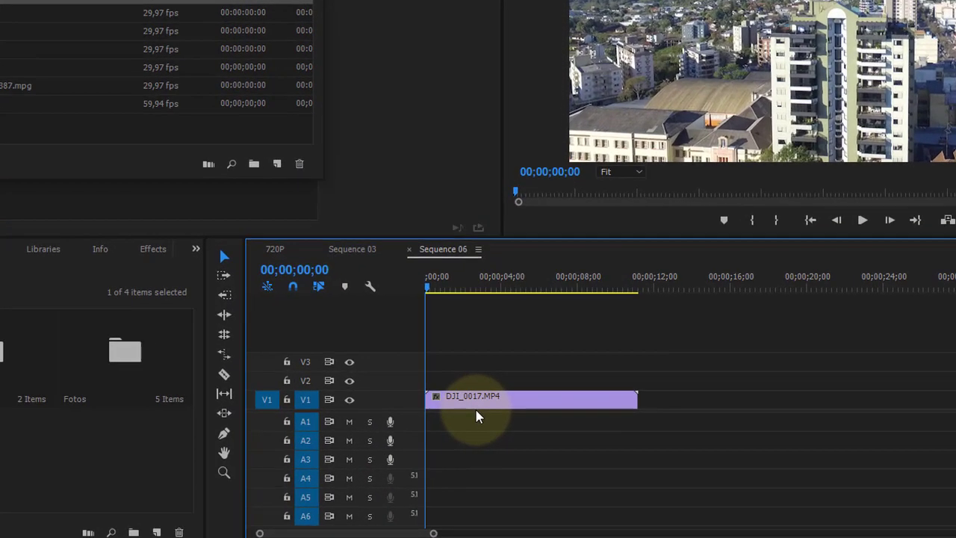
{"action": "key", "text": "equal"}
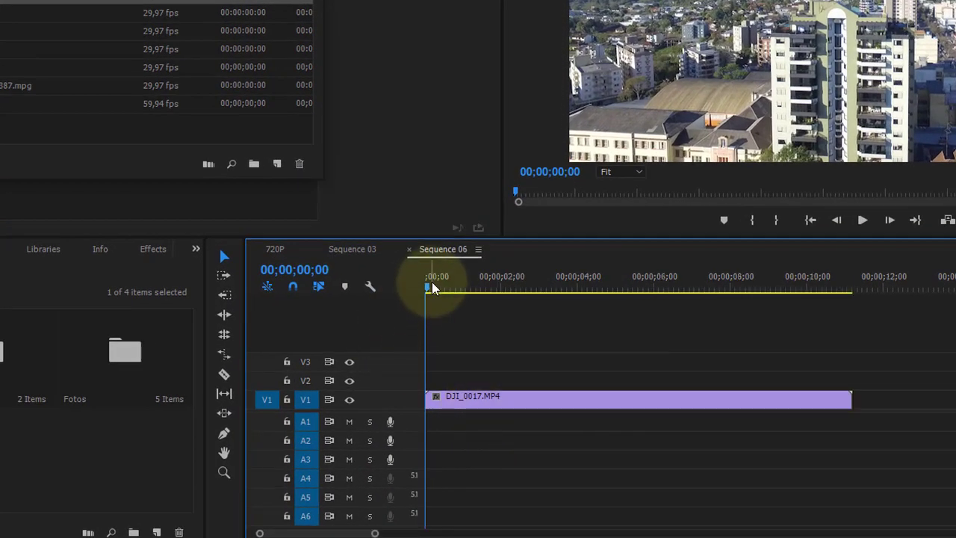
{"action": "left_click_drag", "start_coordinate": [427, 288], "coordinate": [466, 299]}
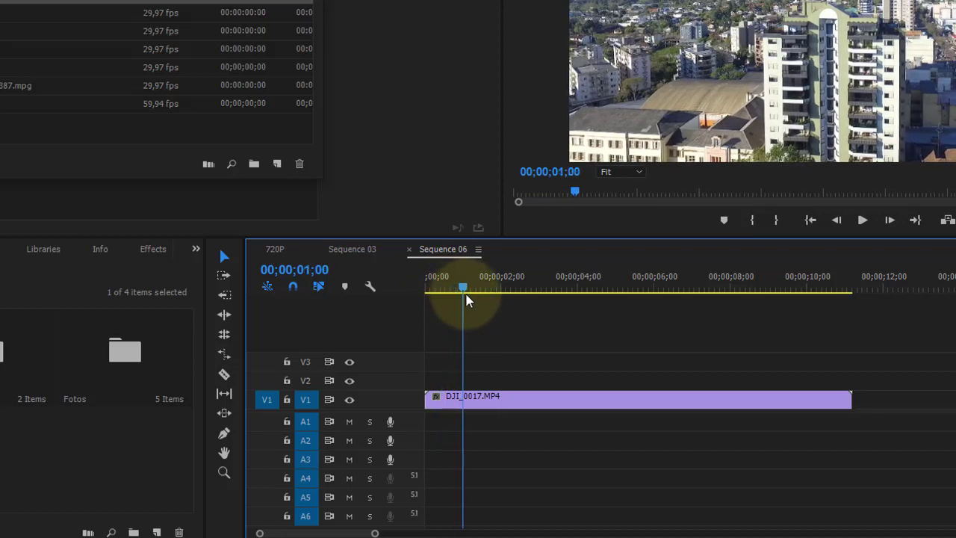